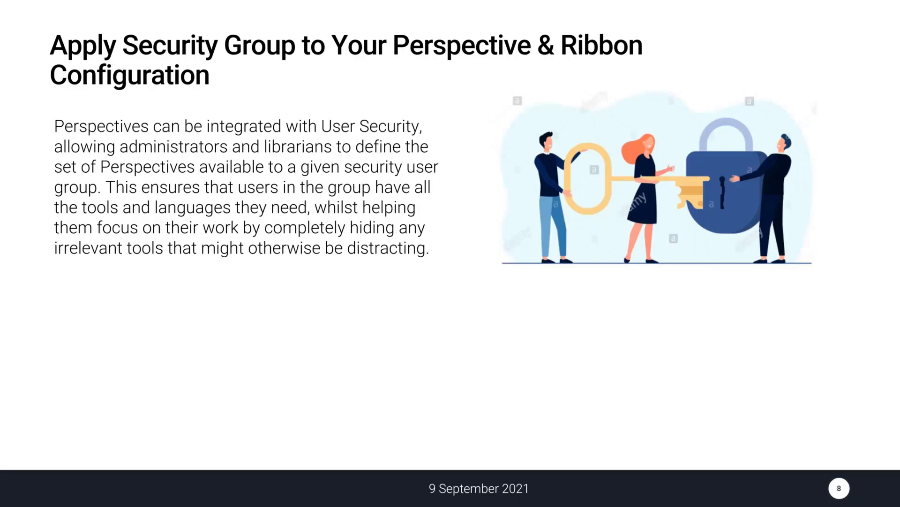
{"action": "key", "text": "Right"}
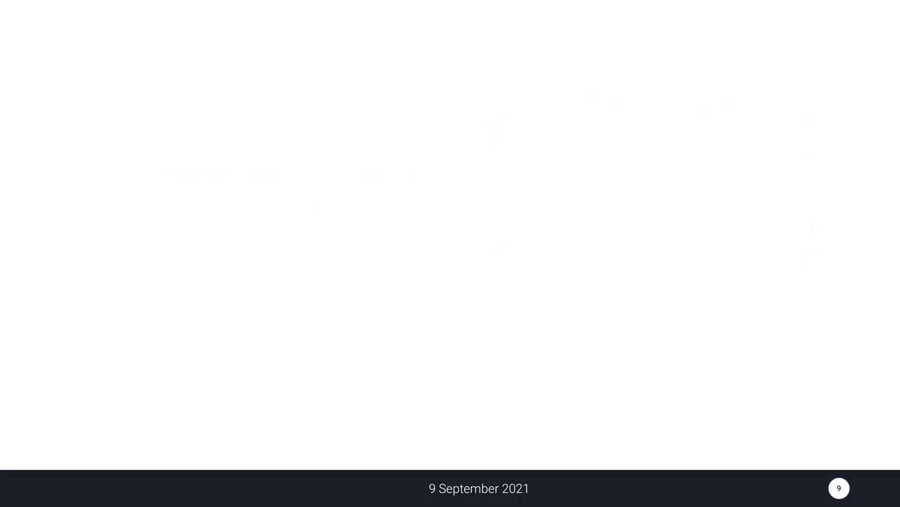
{"action": "key", "text": "Left"}
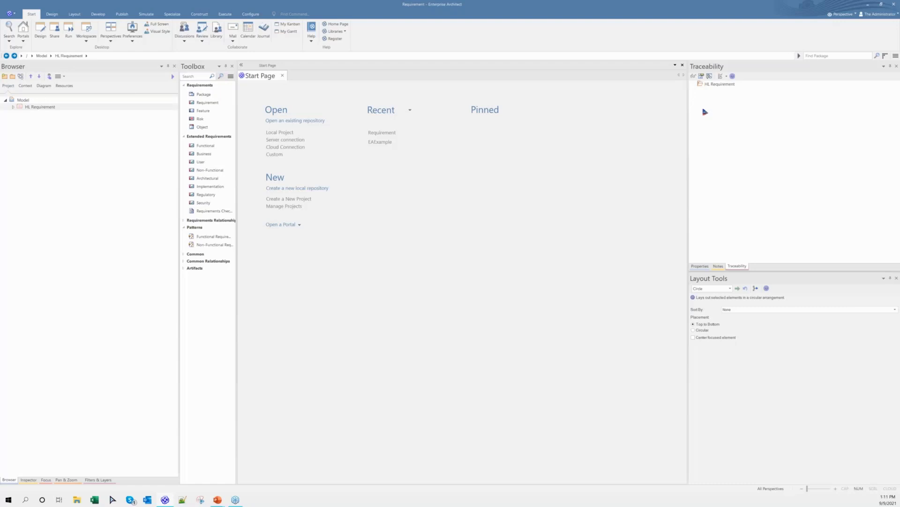
Look through the available perspective categories, including Strategy, UX Design and Database Engineering, without changing the active perspective
{"action": "left_click", "coordinate": [854, 18]}
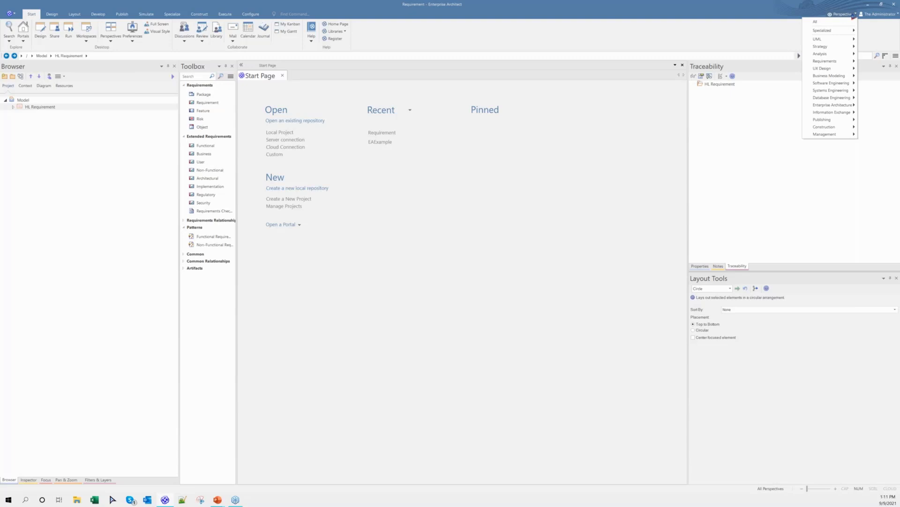
{"action": "mouse_move", "coordinate": [846, 40]}
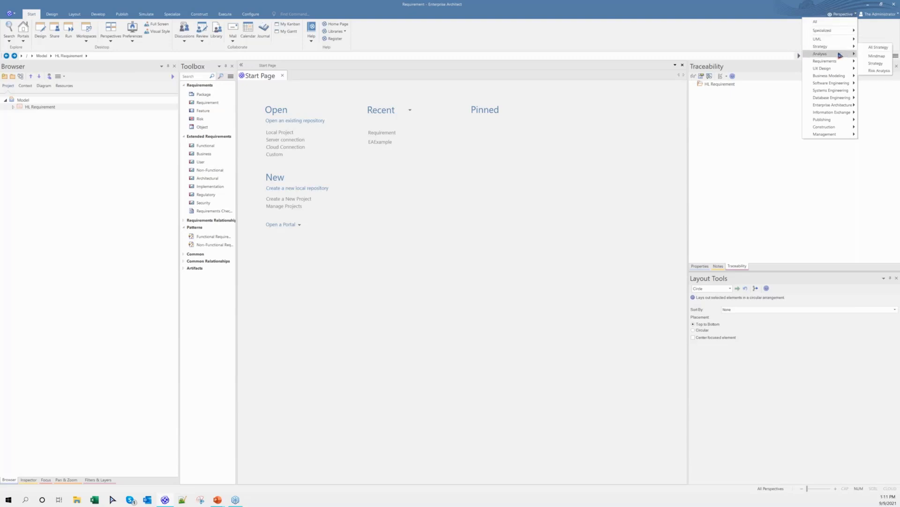
{"action": "mouse_move", "coordinate": [840, 63]}
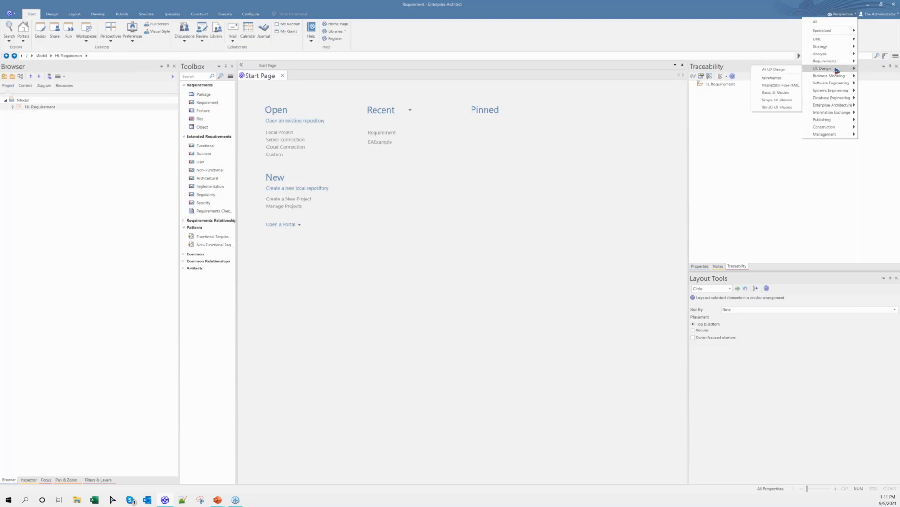
{"action": "mouse_move", "coordinate": [834, 87]}
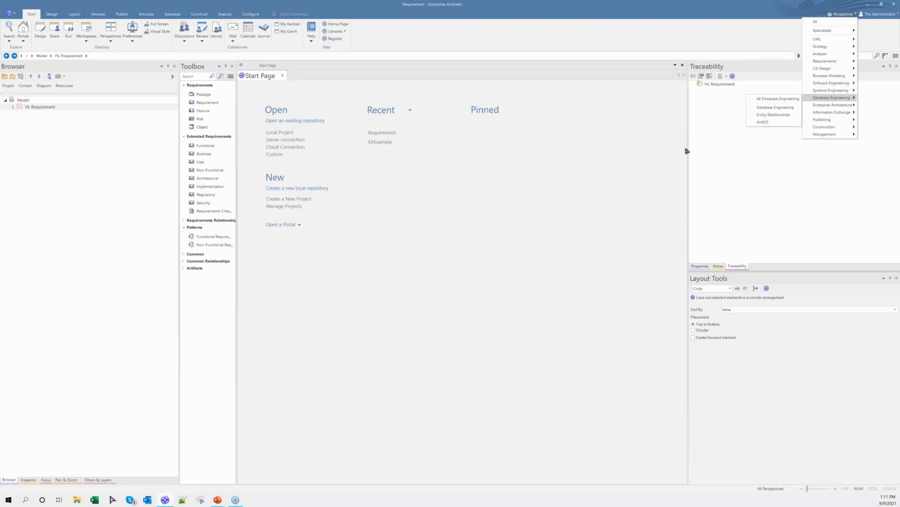
{"action": "left_click", "coordinate": [591, 151]}
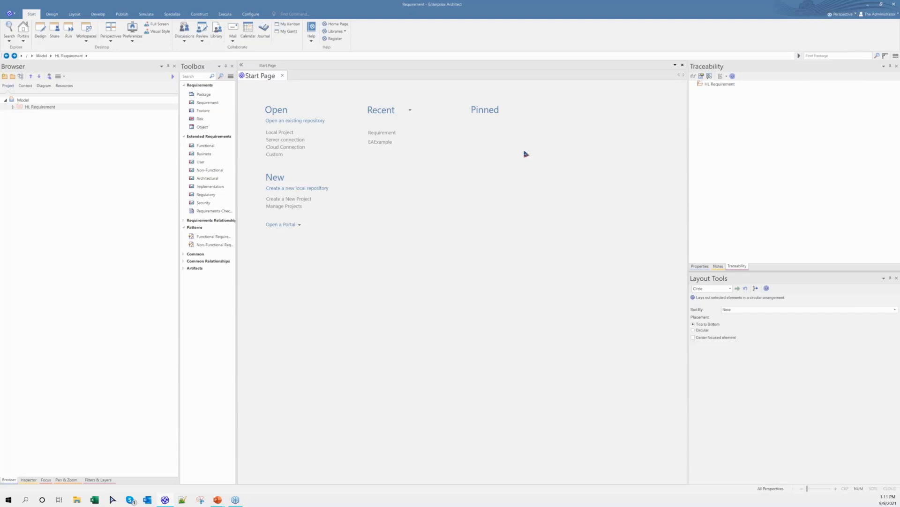
Review the toolbox pages and the new-diagram types offered for the HL Requirement package under all perspectives, without creating a diagram
{"action": "left_click", "coordinate": [230, 77]}
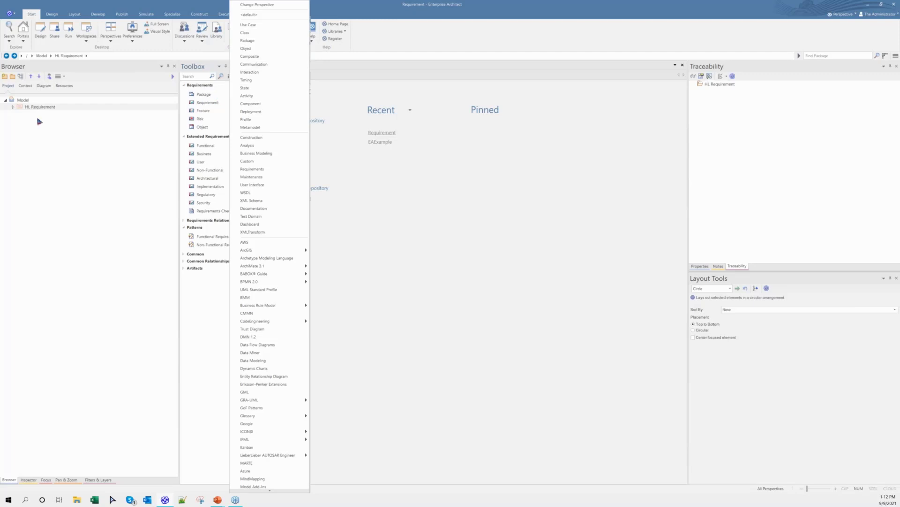
{"action": "left_click", "coordinate": [13, 108]}
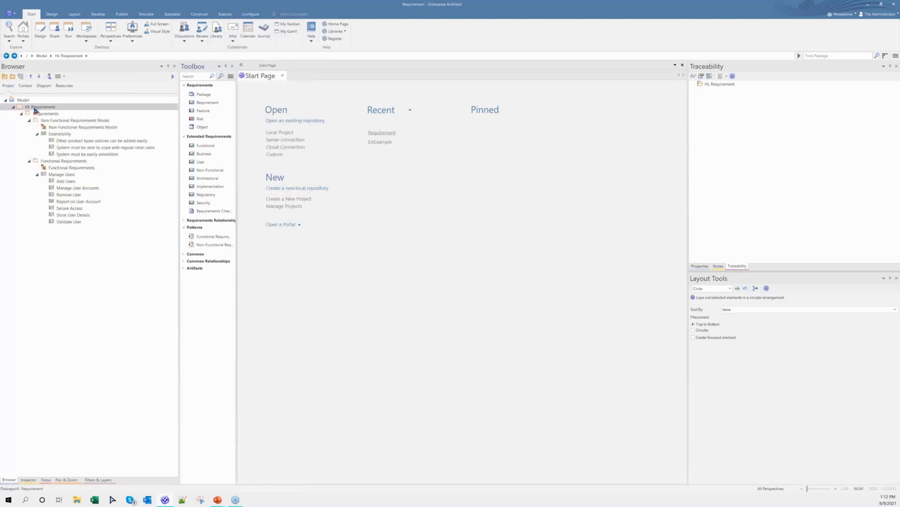
{"action": "right_click", "coordinate": [35, 110]}
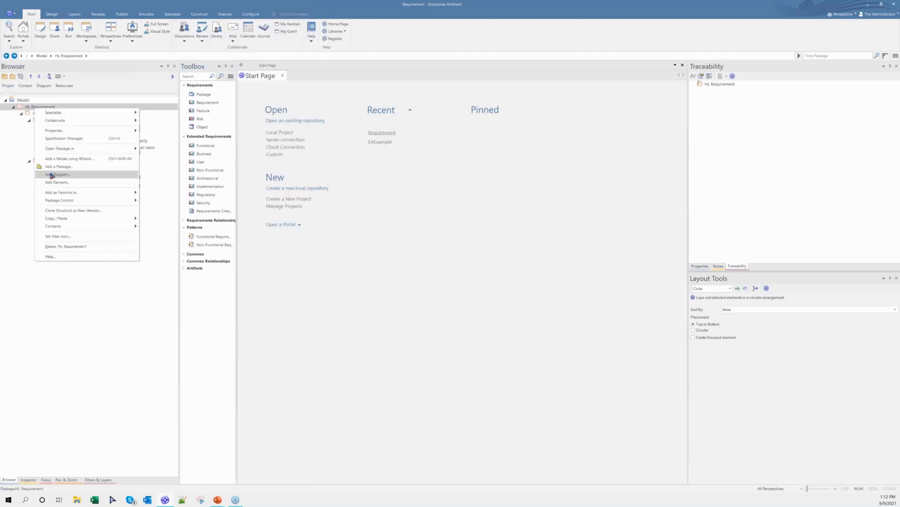
{"action": "left_click", "coordinate": [52, 175]}
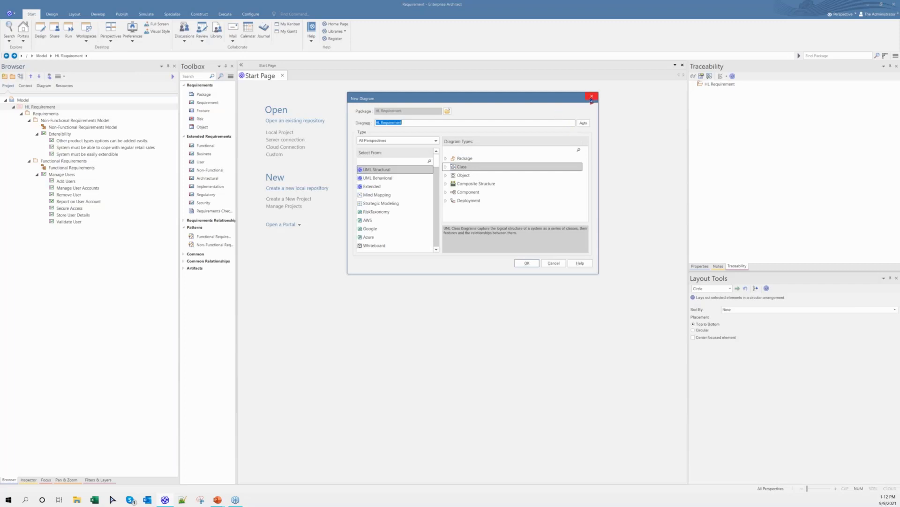
{"action": "left_click", "coordinate": [591, 99]}
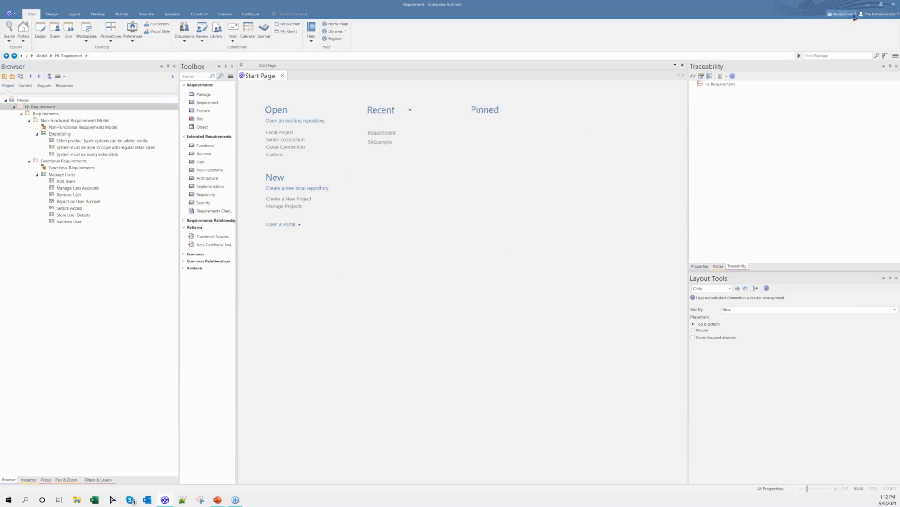
Switch the active modelling perspective to UML Structural
{"action": "left_click", "coordinate": [854, 16]}
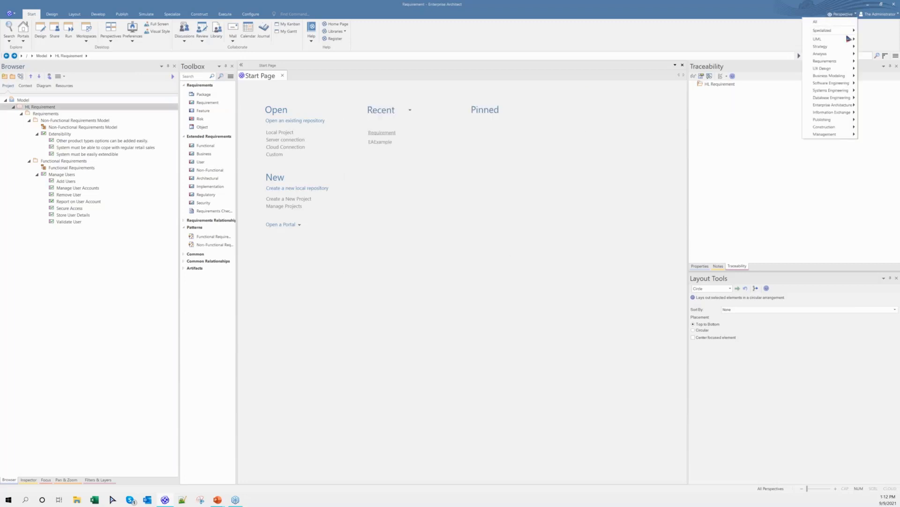
{"action": "mouse_move", "coordinate": [848, 40]}
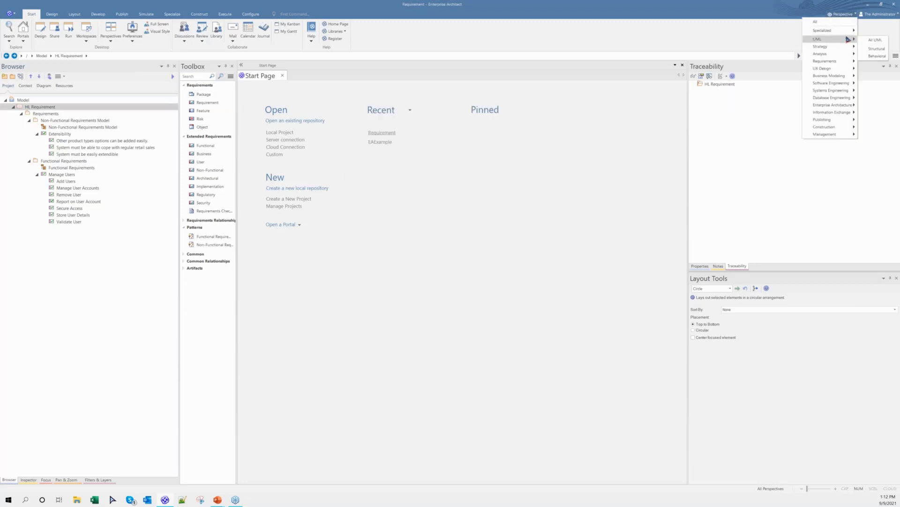
{"action": "left_click", "coordinate": [875, 49]}
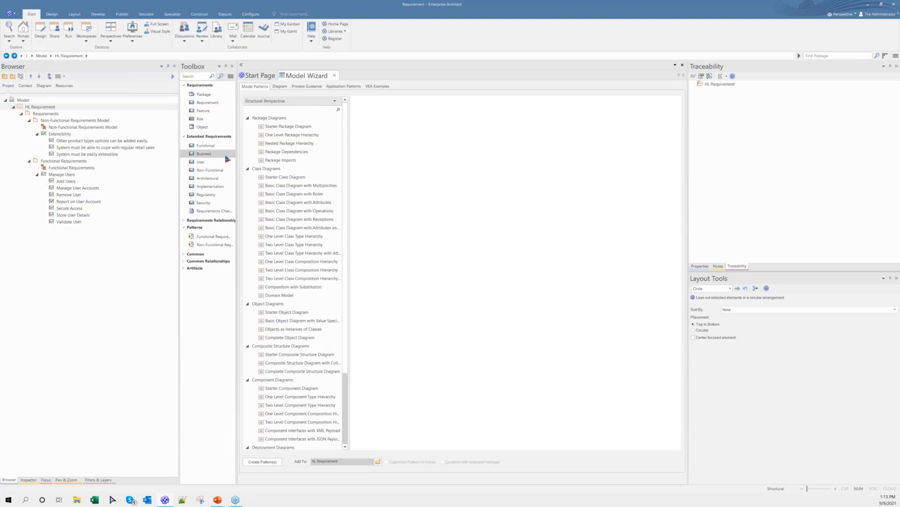
Collapse all the model pattern groups, from Package Diagrams through Deployment Diagrams, in the Model Wizard
{"action": "left_click", "coordinate": [248, 118]}
{"action": "left_click", "coordinate": [248, 127]}
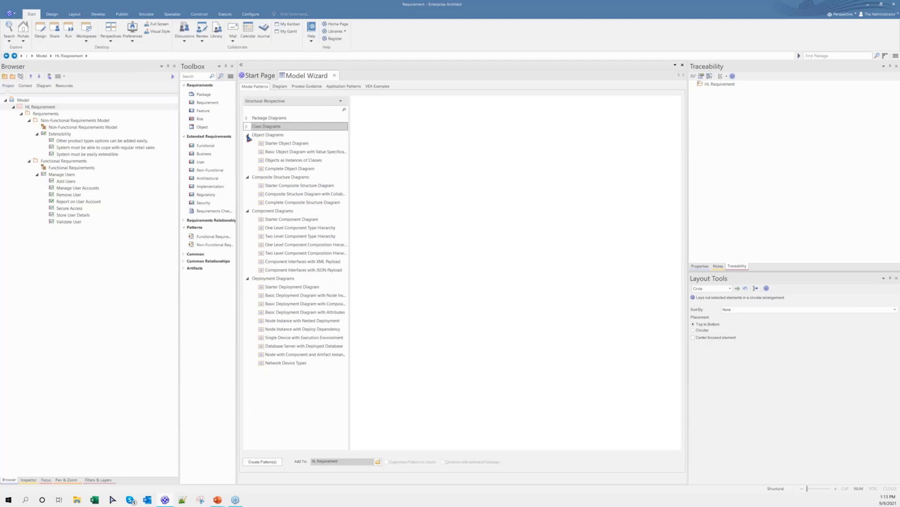
{"action": "left_click", "coordinate": [247, 136]}
{"action": "left_click", "coordinate": [249, 144]}
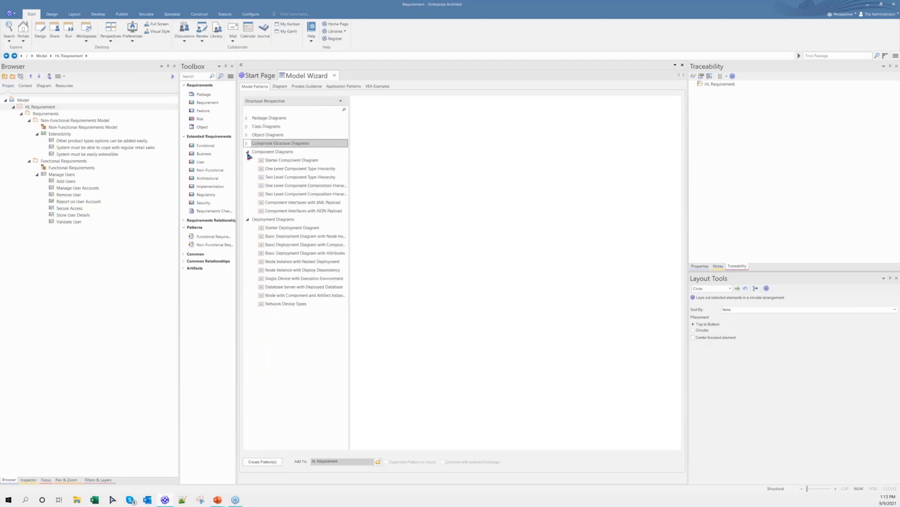
{"action": "left_click", "coordinate": [247, 152]}
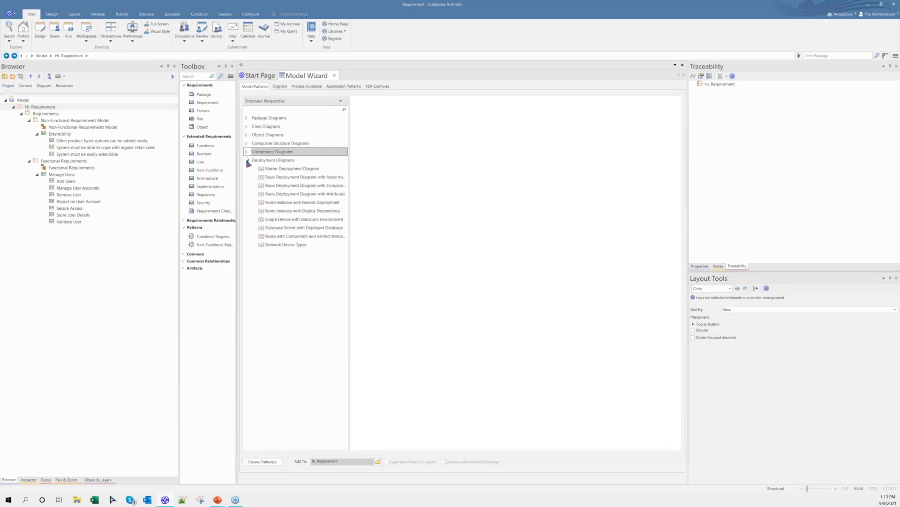
{"action": "left_click", "coordinate": [248, 161]}
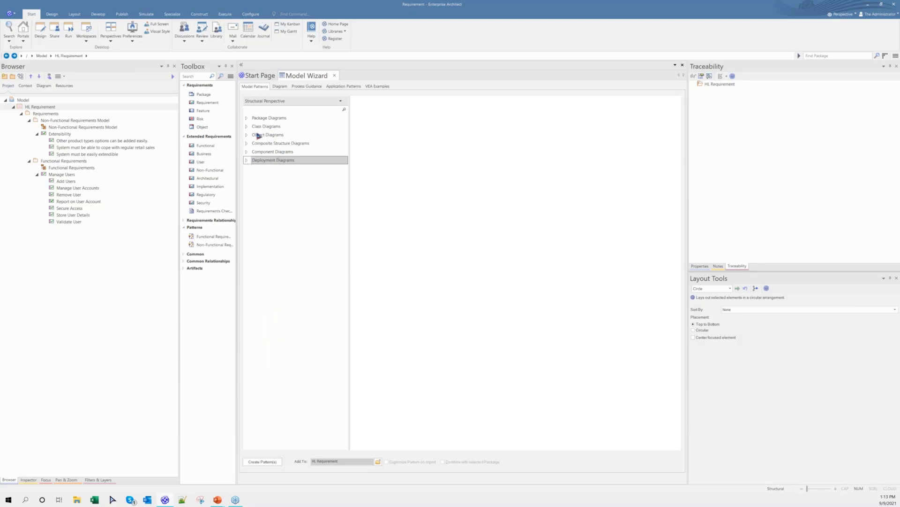
Review the toolbox pages and the new-diagram types offered for HL Requirement under the Structural perspective, without creating a diagram
{"action": "left_click", "coordinate": [231, 76]}
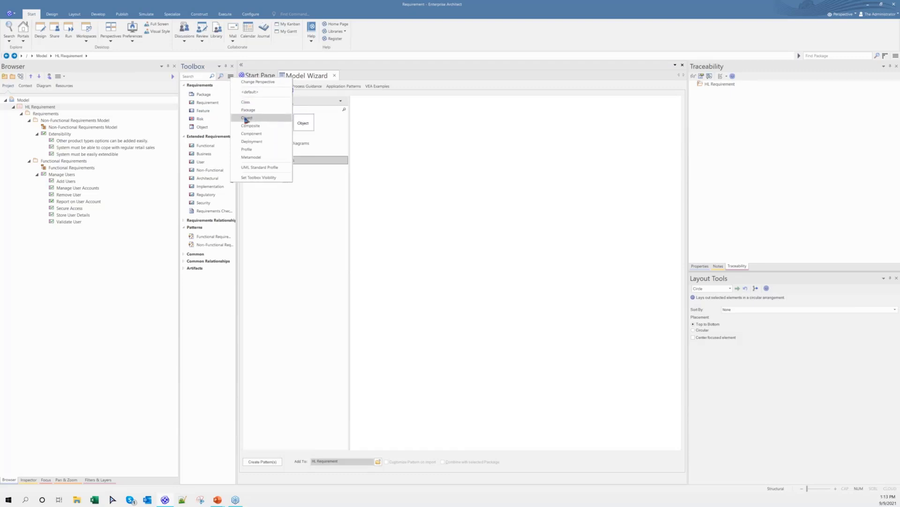
{"action": "left_click", "coordinate": [38, 108]}
{"action": "right_click", "coordinate": [38, 107]}
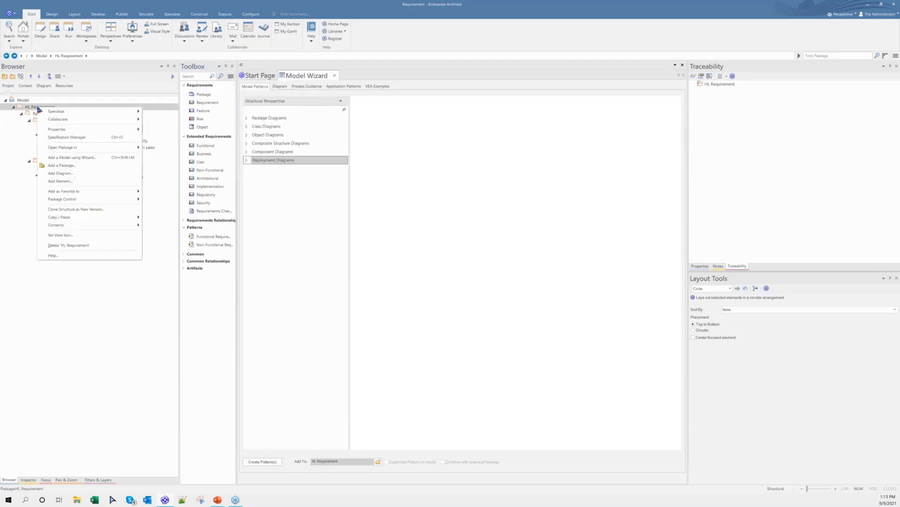
{"action": "left_click", "coordinate": [59, 174]}
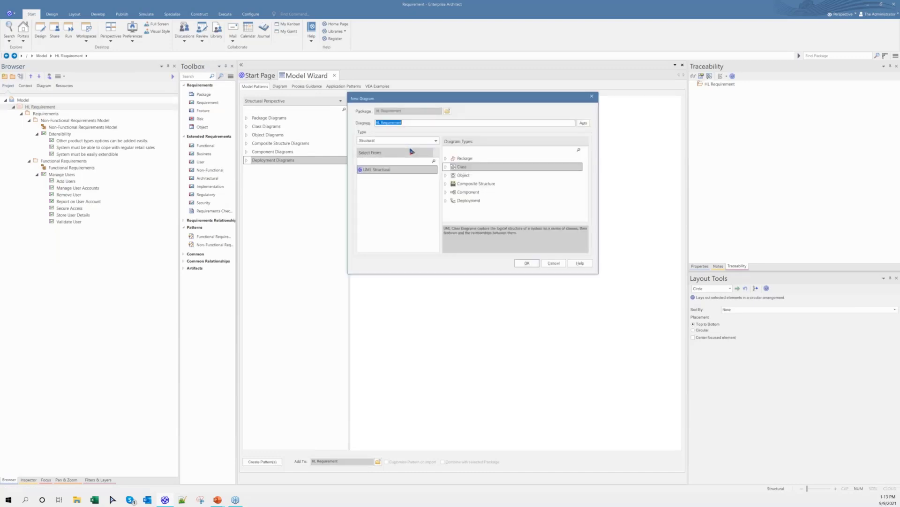
{"action": "left_click", "coordinate": [592, 97]}
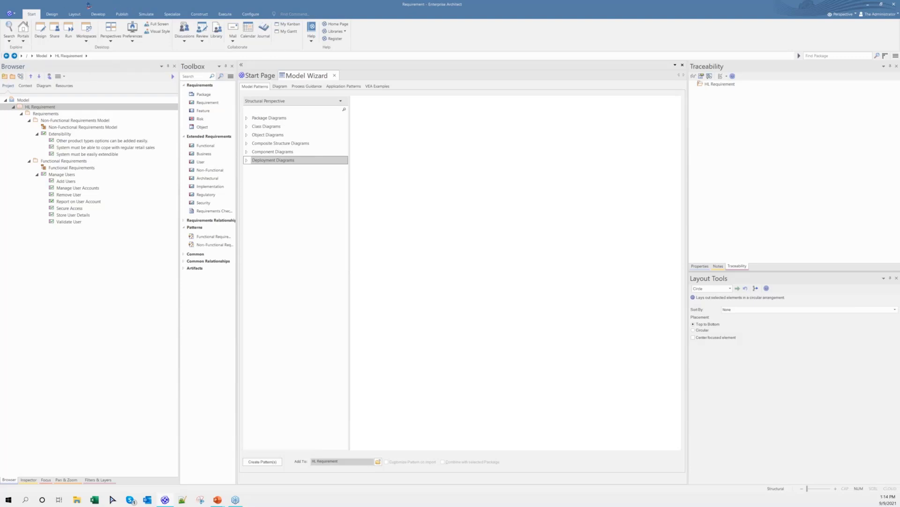
Create a new ribbon set named Business Analyst in the workspace layout settings
{"action": "left_click", "coordinate": [86, 41]}
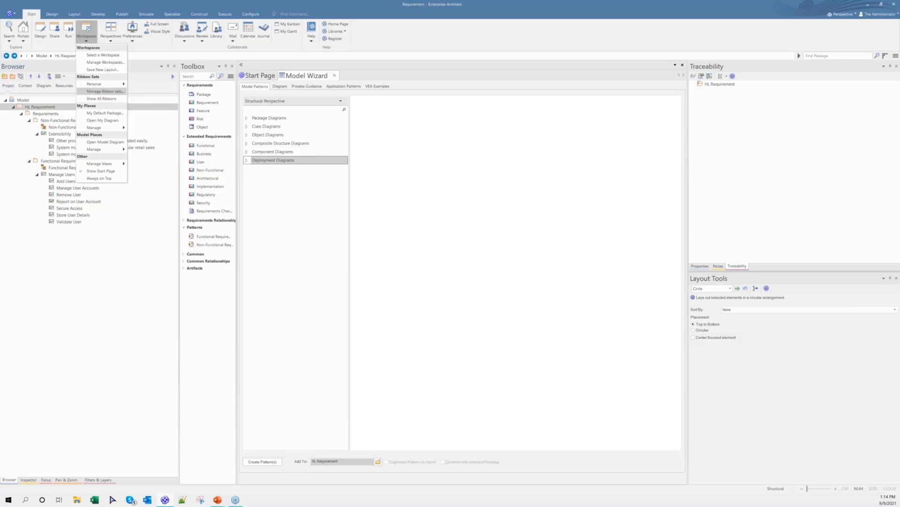
{"action": "left_click", "coordinate": [104, 92]}
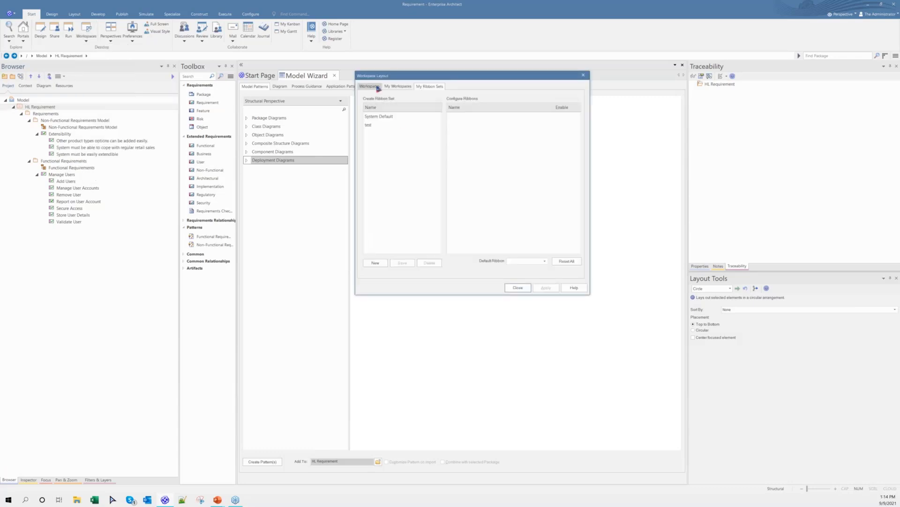
{"action": "left_click", "coordinate": [376, 263]}
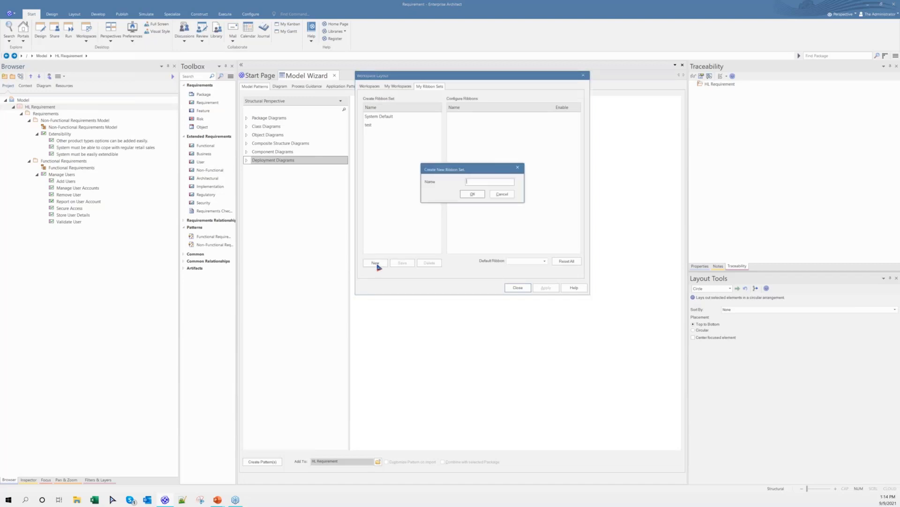
{"action": "type", "text": "Riis"}
{"action": "left_click", "coordinate": [471, 195]}
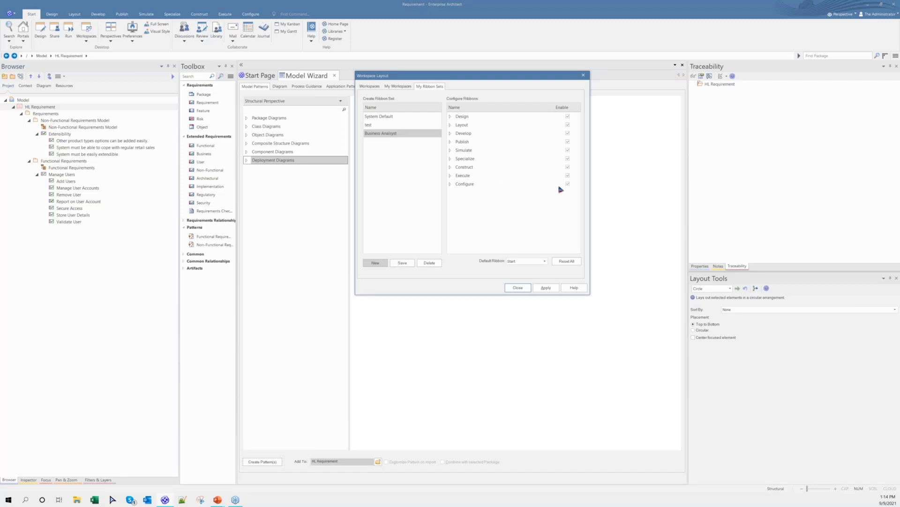
Disable the Simulate, Execute, Construct and Develop ribbons in the Business Analyst ribbon set
{"action": "left_click", "coordinate": [569, 151]}
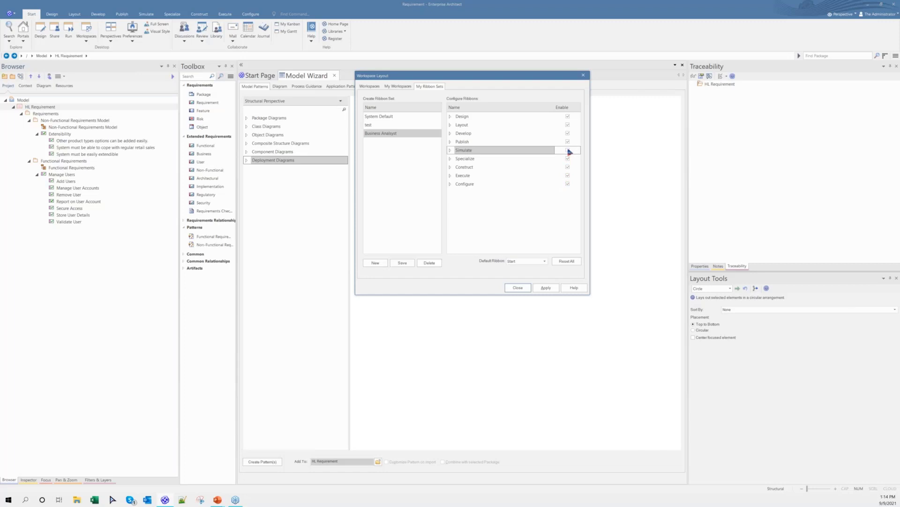
{"action": "left_click", "coordinate": [568, 176]}
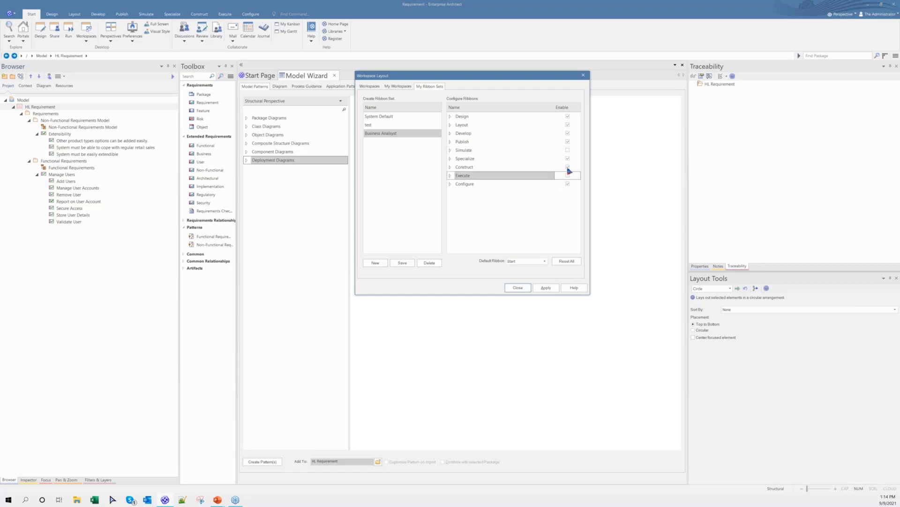
{"action": "left_click", "coordinate": [568, 168]}
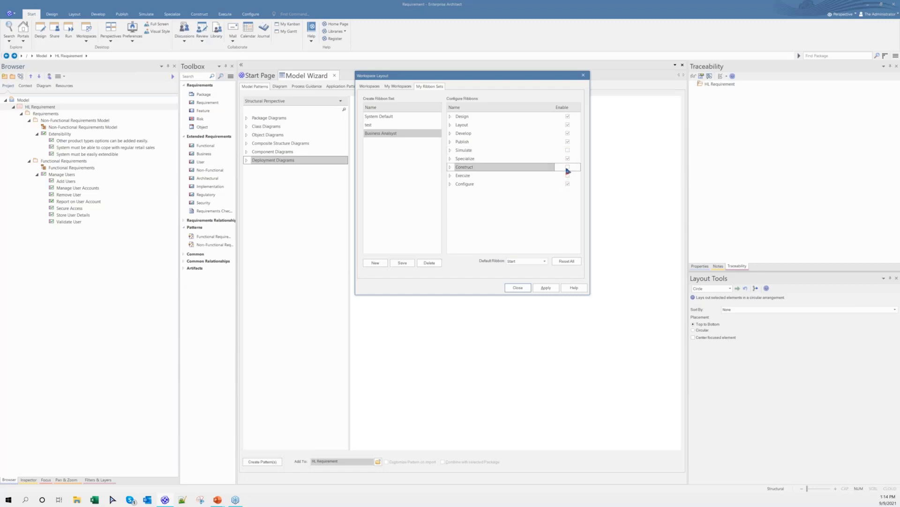
{"action": "left_click", "coordinate": [451, 142]}
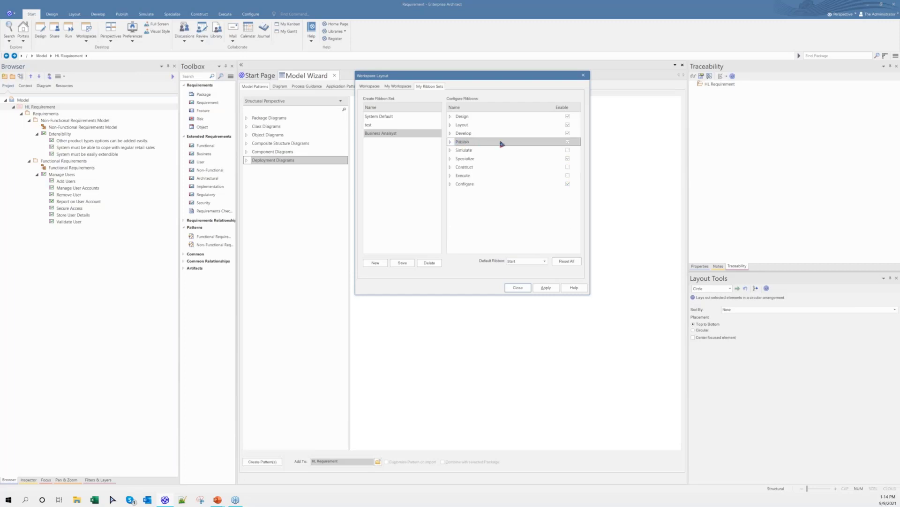
{"action": "left_click", "coordinate": [568, 133]}
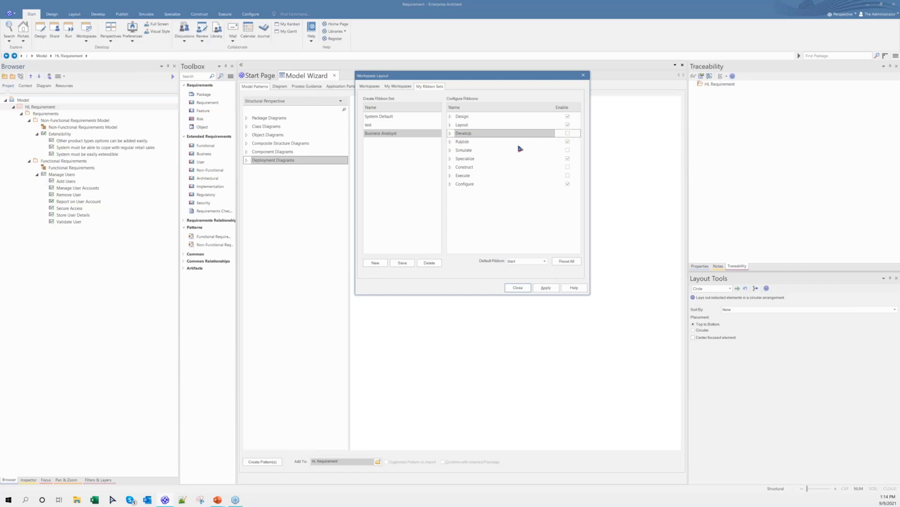
Disable the Explore, Model Reports, Diagram Image, Dictionary and Technologies panels of the Publish ribbon in the Business Analyst set
{"action": "left_click", "coordinate": [451, 142]}
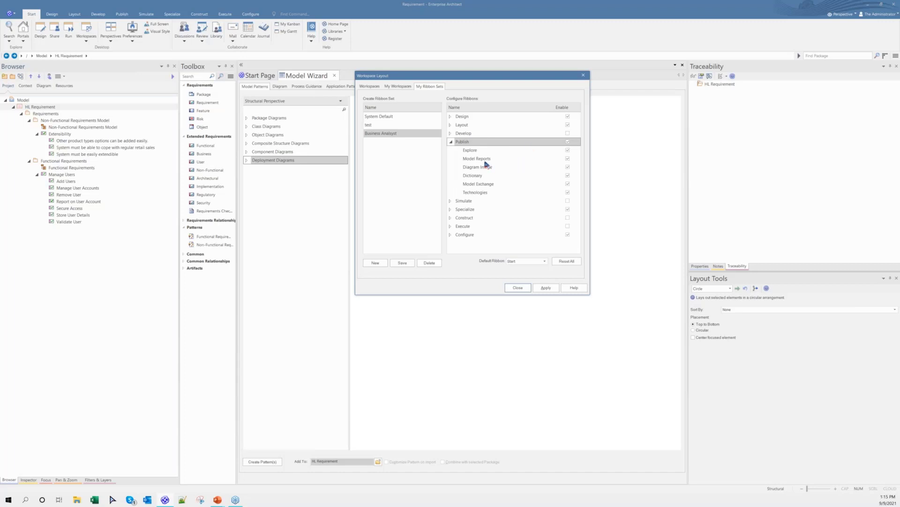
{"action": "left_click", "coordinate": [568, 150]}
{"action": "left_click", "coordinate": [568, 159]}
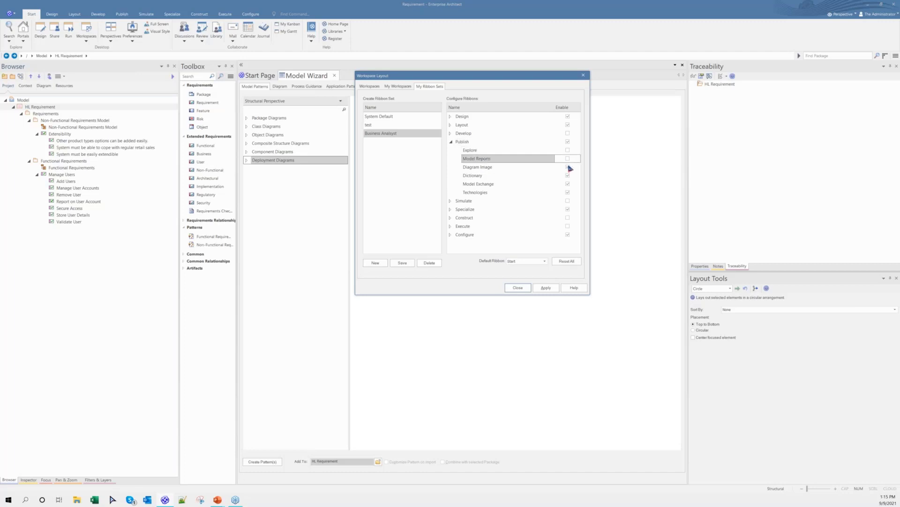
{"action": "left_click", "coordinate": [568, 167]}
{"action": "left_click", "coordinate": [568, 175]}
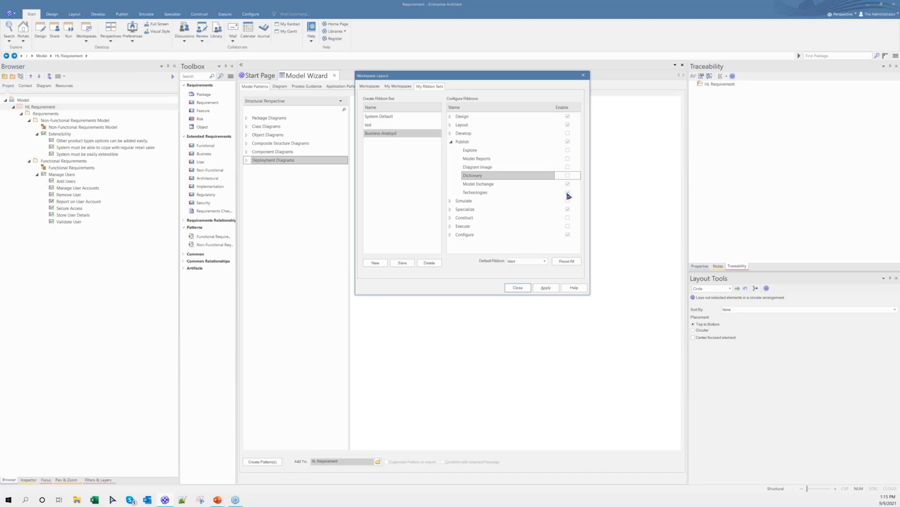
{"action": "left_click", "coordinate": [568, 193]}
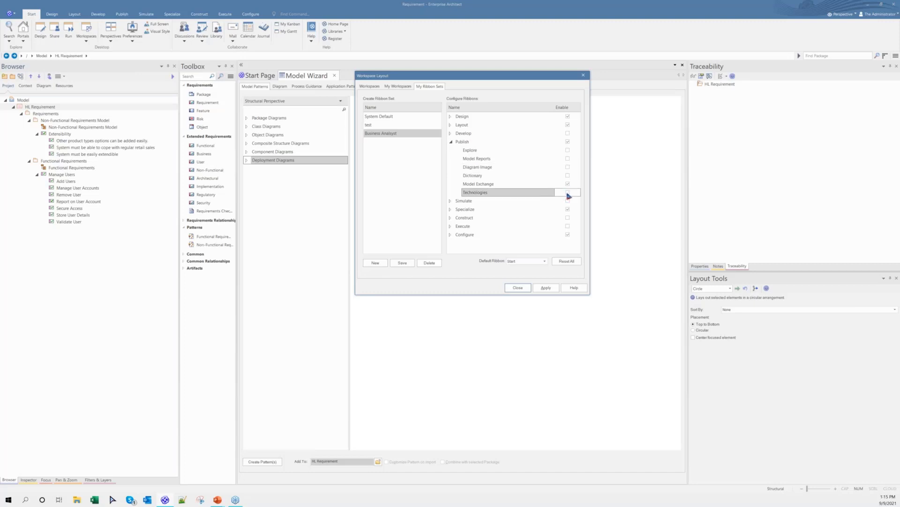
{"action": "left_click", "coordinate": [452, 143]}
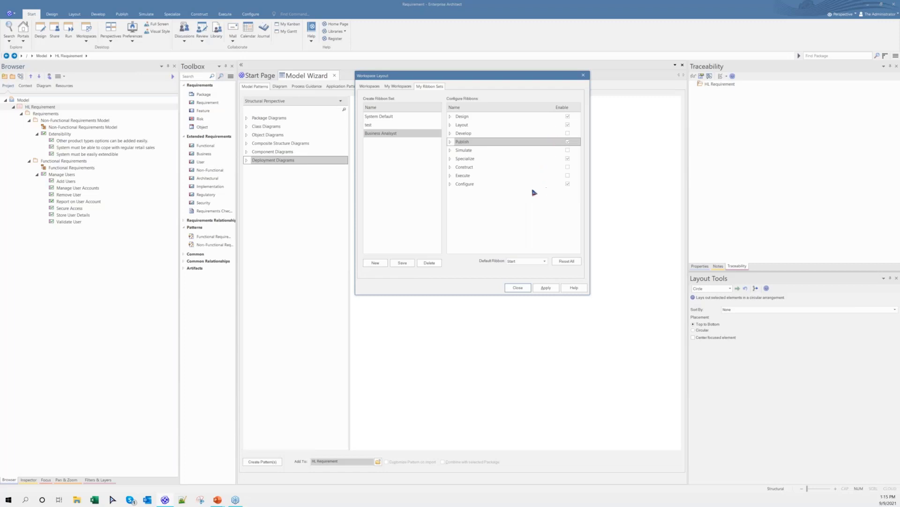
{"action": "left_click", "coordinate": [451, 142]}
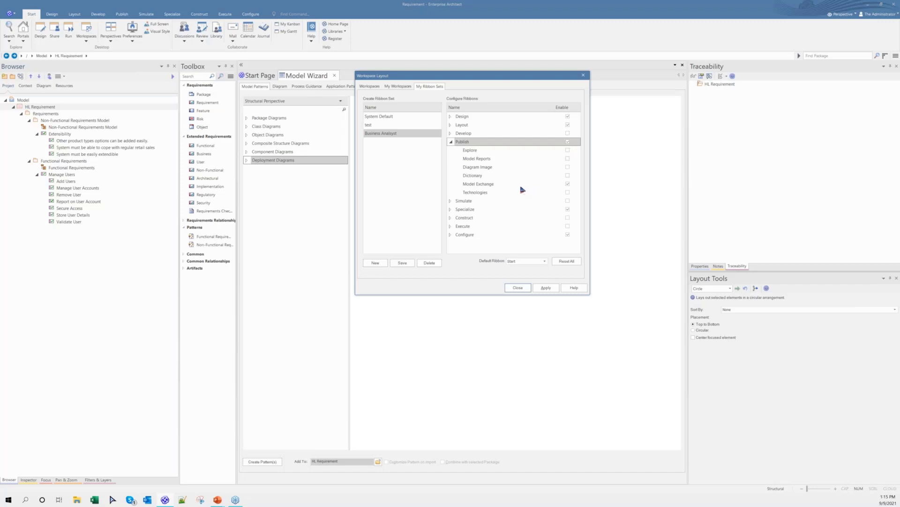
Save and apply the Business Analyst ribbon set, and switch the workspace back to showing all ribbons
{"action": "left_click", "coordinate": [407, 264]}
{"action": "left_click", "coordinate": [546, 287]}
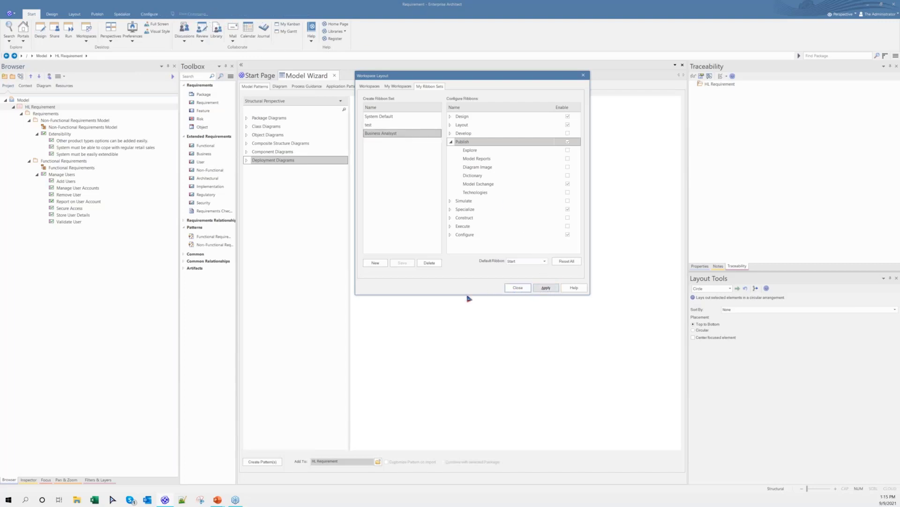
{"action": "left_click", "coordinate": [511, 290]}
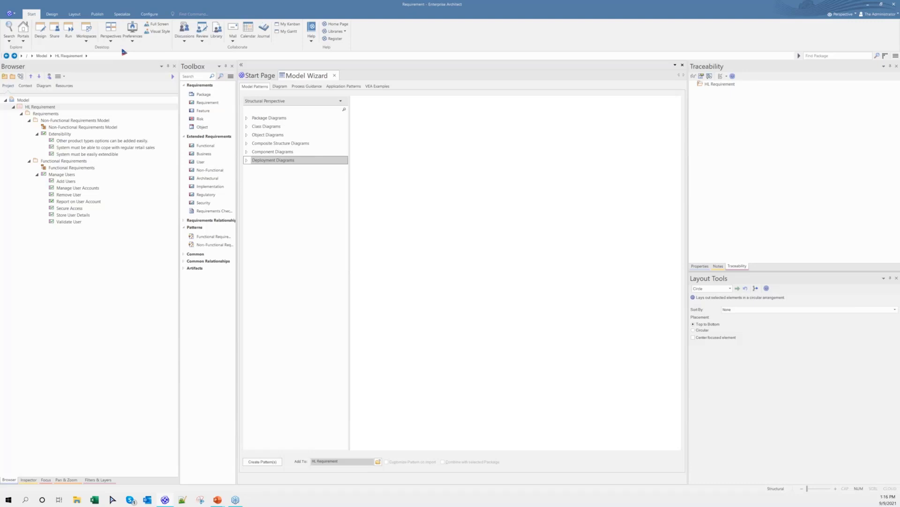
{"action": "left_click", "coordinate": [87, 39]}
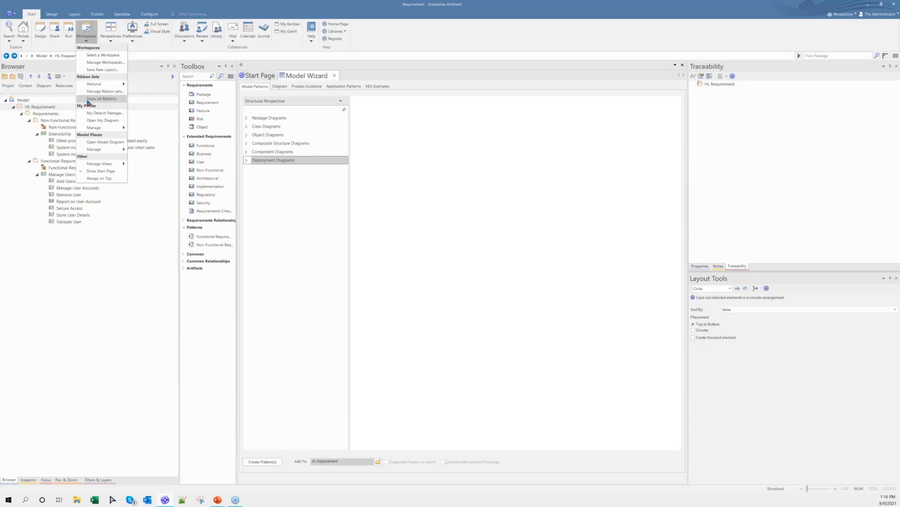
{"action": "left_click", "coordinate": [93, 99]}
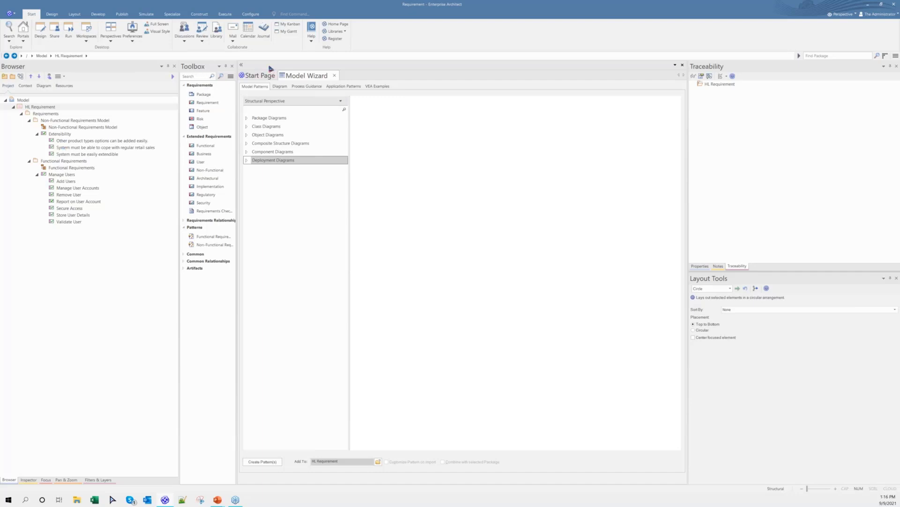
Review the permissions and members of the Business Analyst and System Eng security groups
{"action": "left_click", "coordinate": [252, 14]}
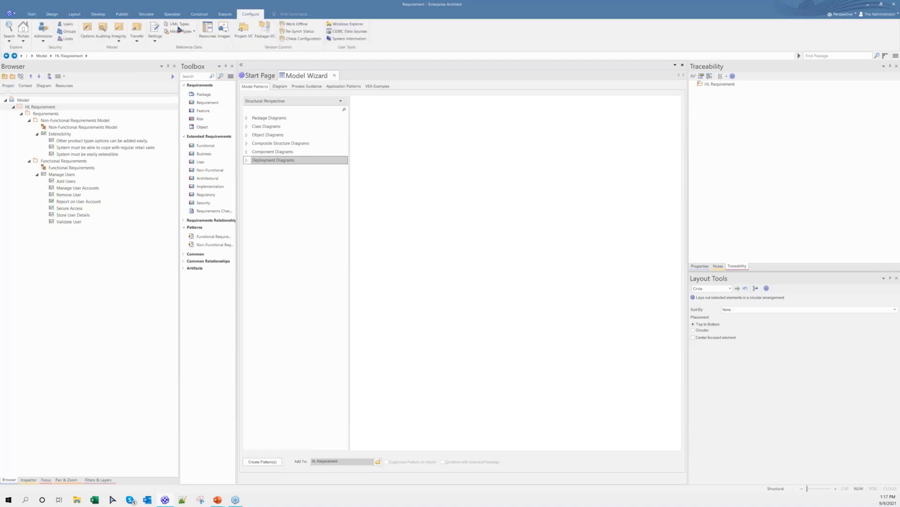
{"action": "left_click", "coordinate": [69, 32]}
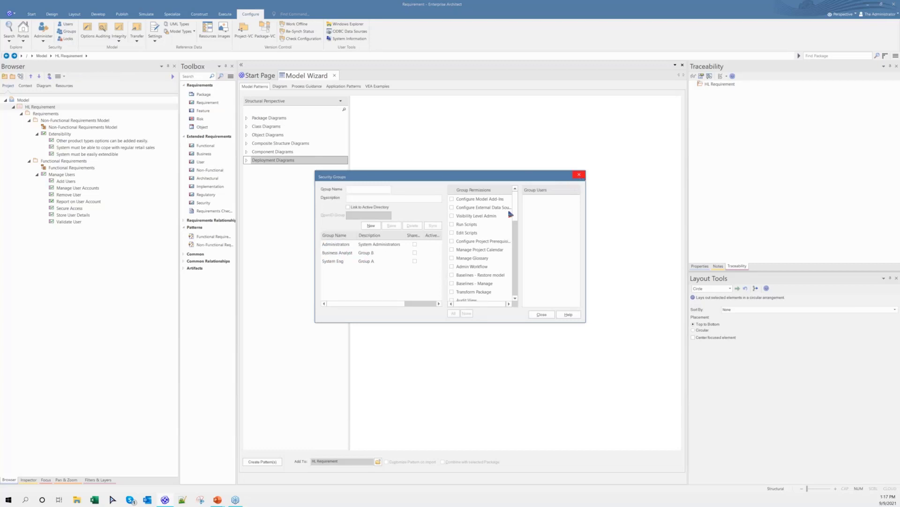
{"action": "left_click", "coordinate": [362, 256]}
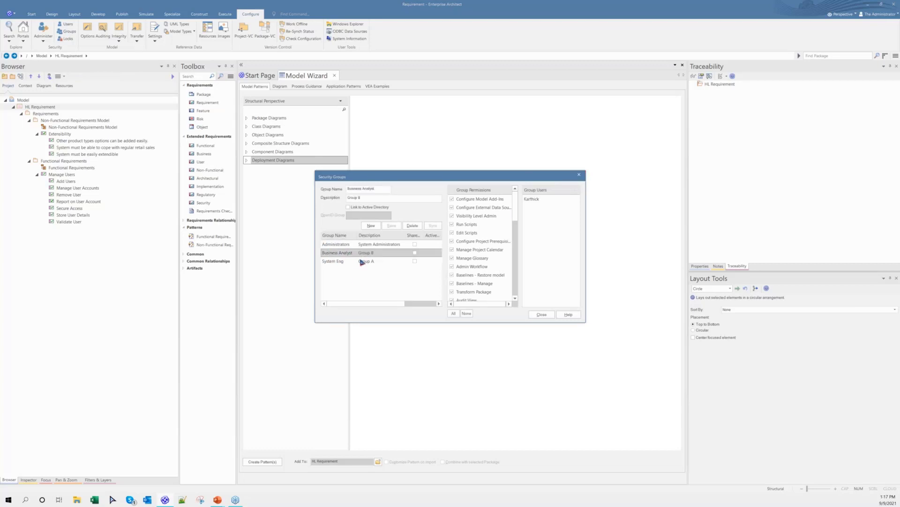
{"action": "left_click", "coordinate": [362, 261]}
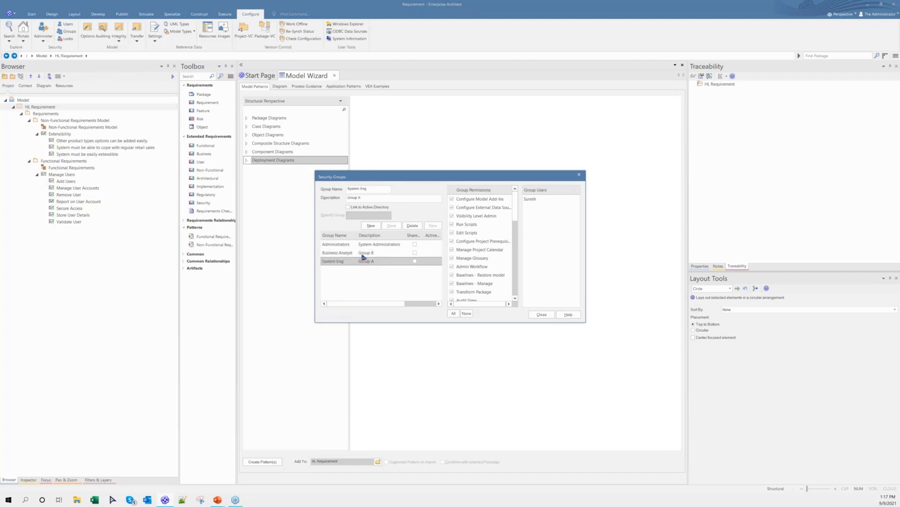
{"action": "left_click", "coordinate": [364, 253]}
{"action": "left_click", "coordinate": [367, 262]}
{"action": "left_click", "coordinate": [368, 255]}
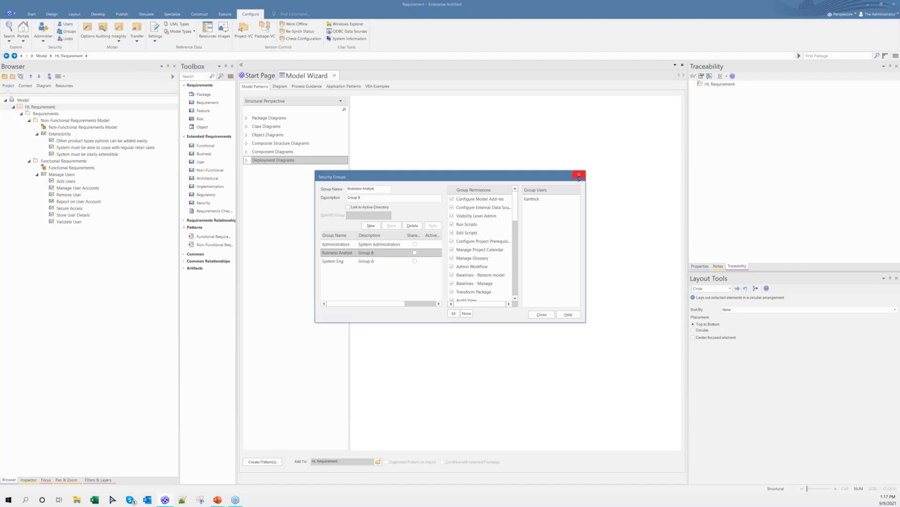
{"action": "left_click", "coordinate": [579, 176]}
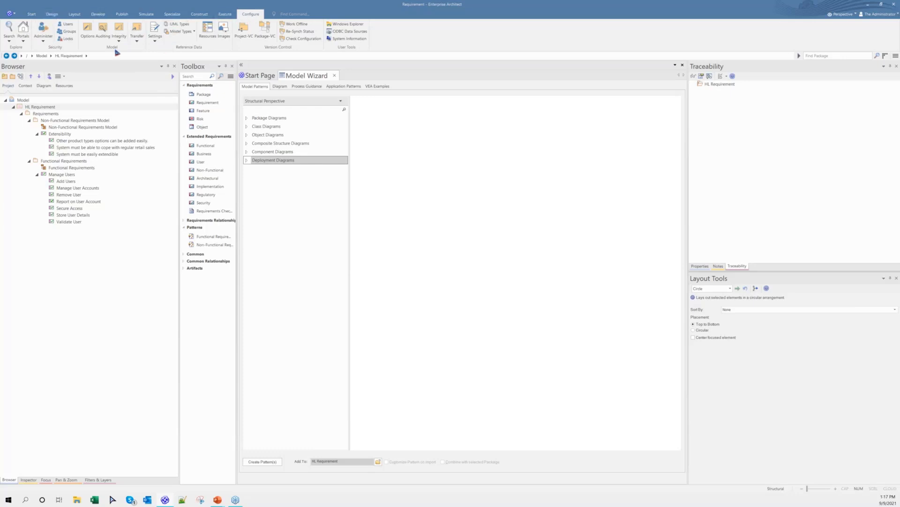
Review the personal sets, model-based sets and security group restrictions in the perspective management settings
{"action": "left_click", "coordinate": [31, 14]}
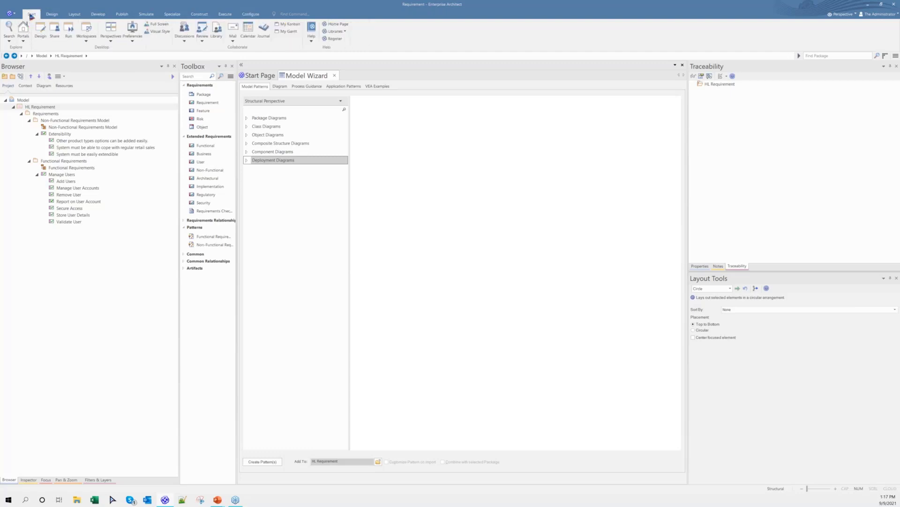
{"action": "left_click", "coordinate": [111, 41]}
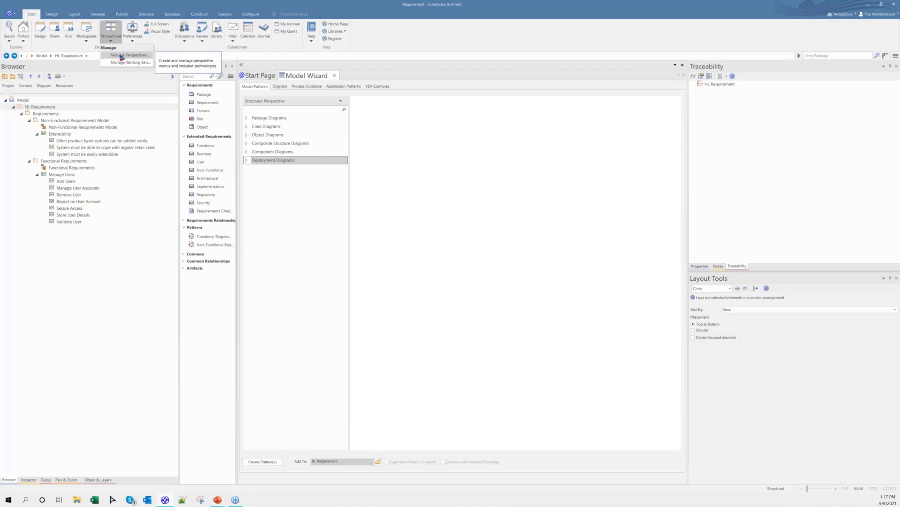
{"action": "left_click", "coordinate": [121, 57]}
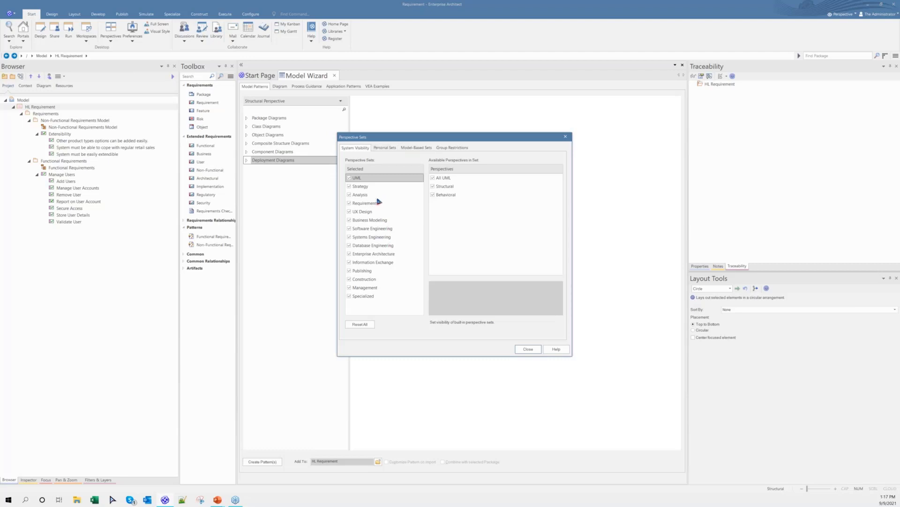
{"action": "left_click", "coordinate": [385, 148]}
{"action": "left_click", "coordinate": [415, 148]}
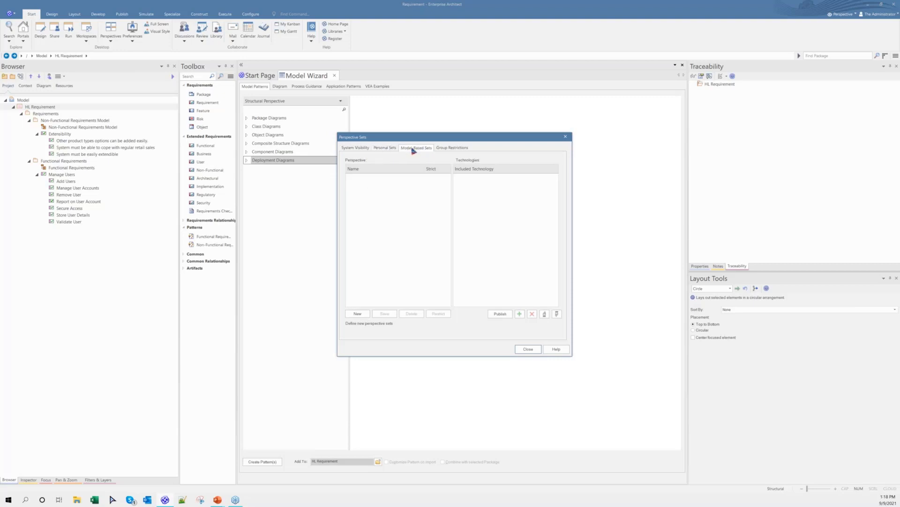
{"action": "left_click", "coordinate": [445, 149]}
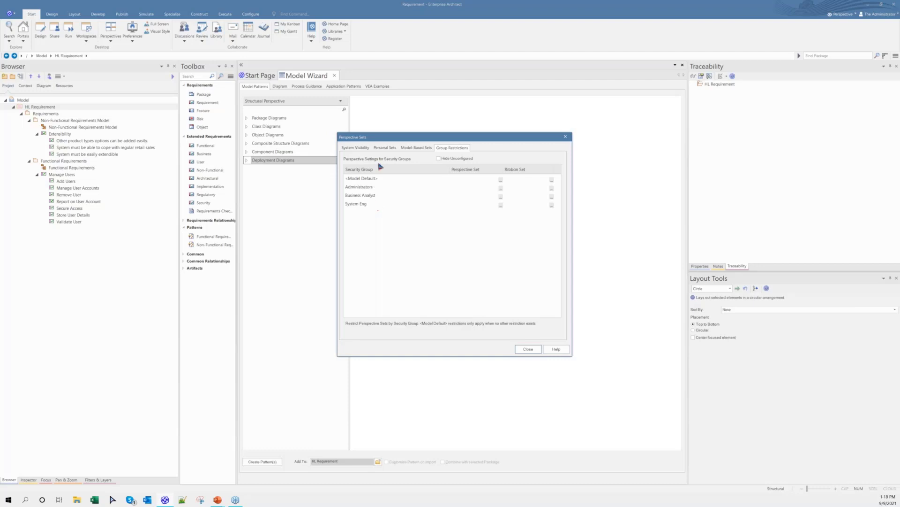
Create a strict personal perspective named System Engineering Activity
{"action": "left_click", "coordinate": [386, 148]}
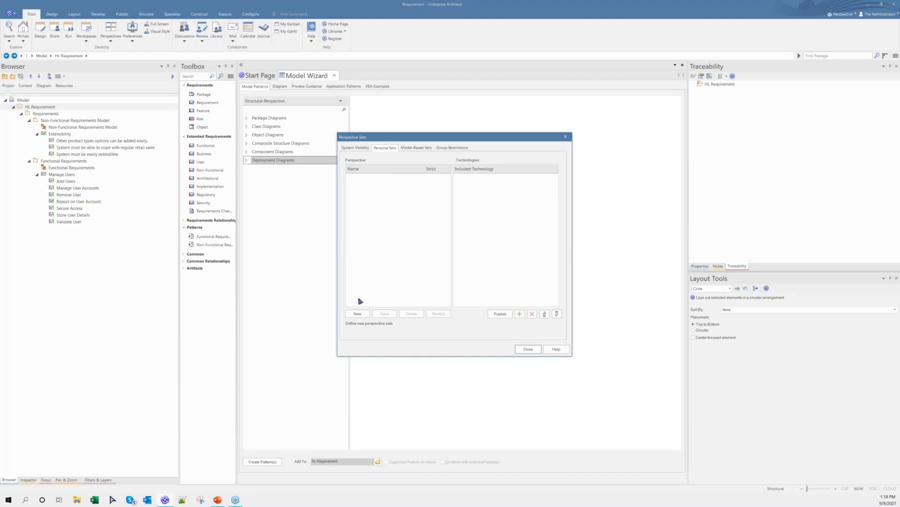
{"action": "left_click", "coordinate": [359, 314]}
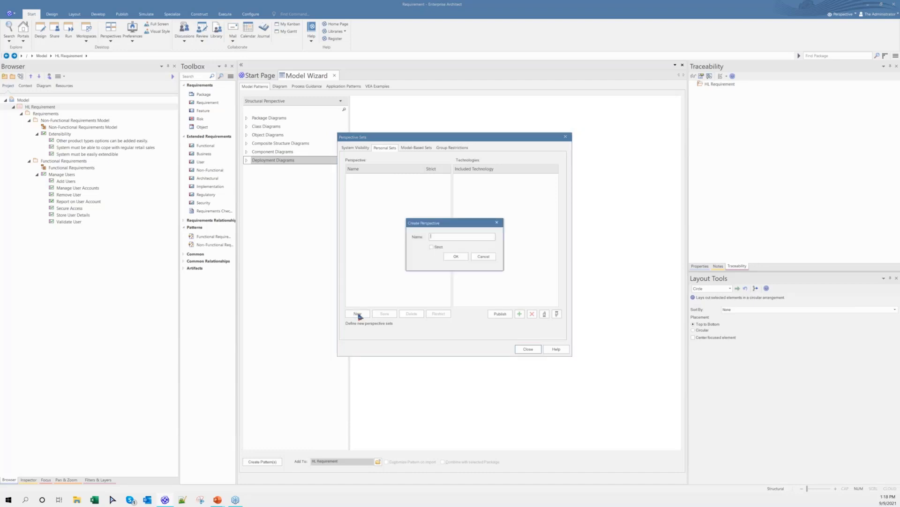
{"action": "type", "text": "System Engineering Activity"}
{"action": "left_click", "coordinate": [432, 248]}
{"action": "left_click", "coordinate": [454, 257]}
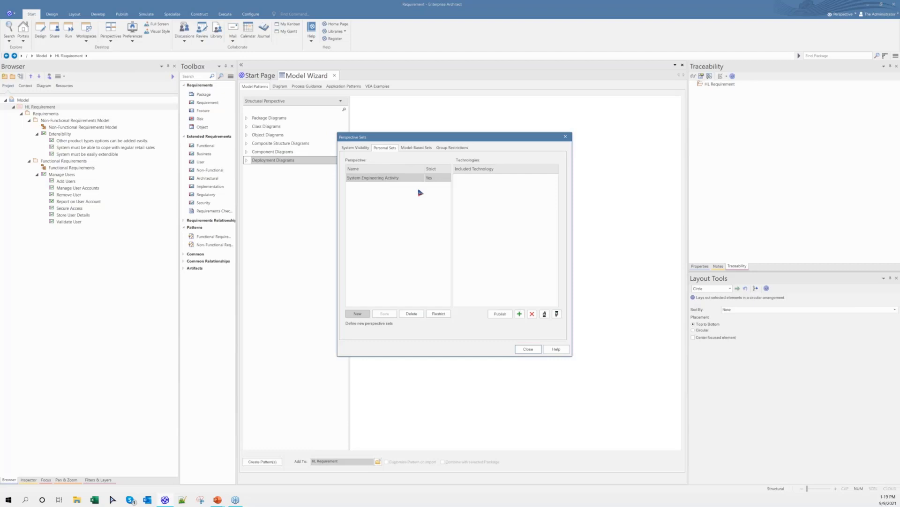
Add the SysML 1.5 technology to the System Engineering Activity perspective
{"action": "left_click", "coordinate": [520, 315]}
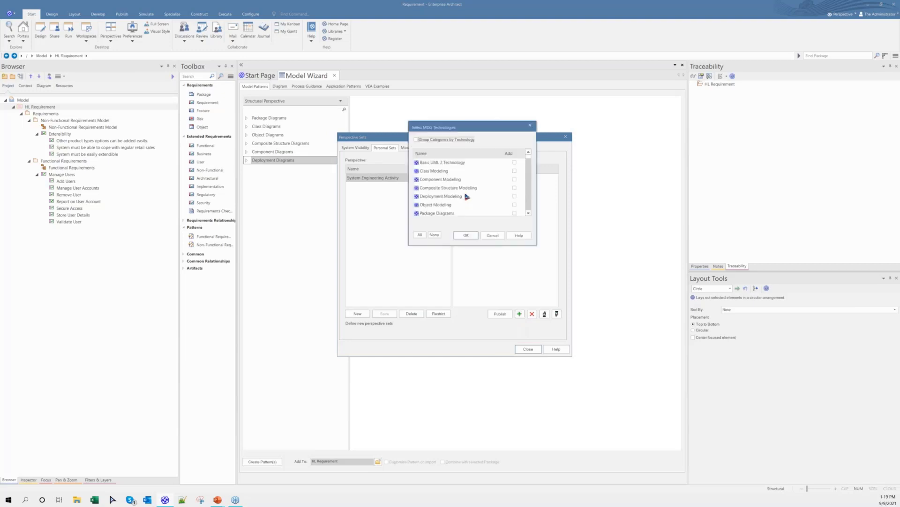
{"action": "scroll", "coordinate": [467, 197], "scroll_direction": "down", "scroll_amount": 1}
{"action": "scroll", "coordinate": [467, 196], "scroll_direction": "down", "scroll_amount": 5}
{"action": "scroll", "coordinate": [467, 196], "scroll_direction": "down", "scroll_amount": 3}
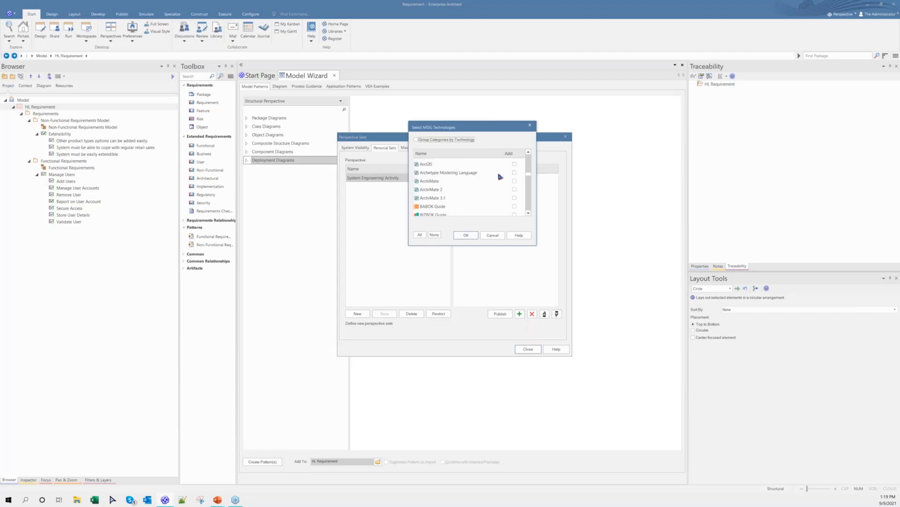
{"action": "scroll", "coordinate": [493, 199], "scroll_direction": "down", "scroll_amount": 3}
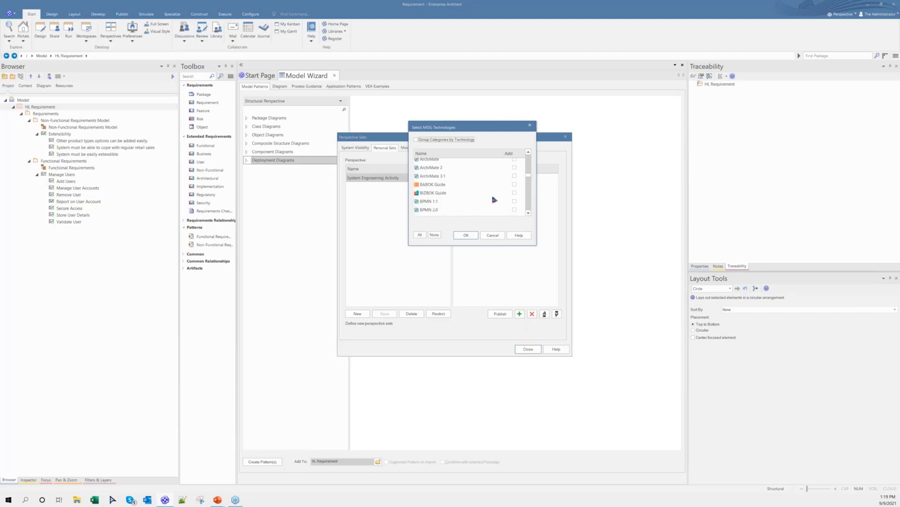
{"action": "scroll", "coordinate": [494, 200], "scroll_direction": "down", "scroll_amount": 4}
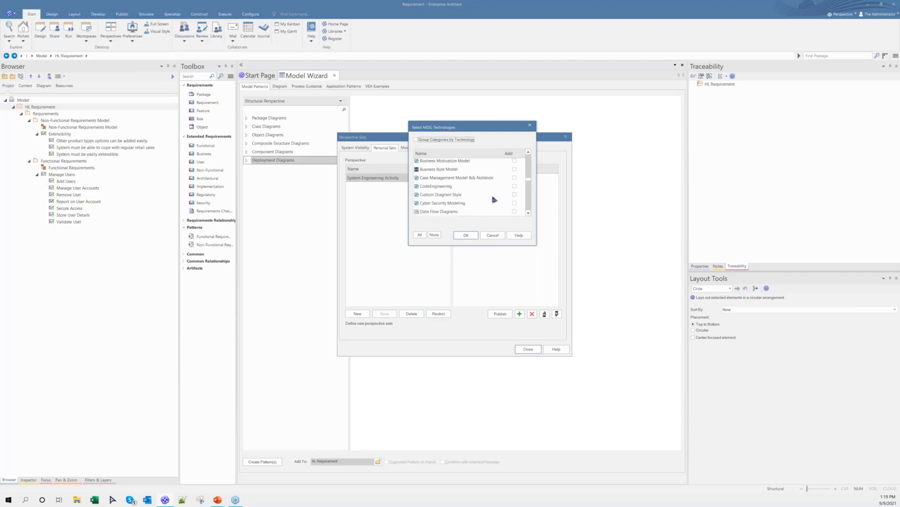
{"action": "scroll", "coordinate": [494, 199], "scroll_direction": "down", "scroll_amount": 4}
{"action": "scroll", "coordinate": [494, 199], "scroll_direction": "down", "scroll_amount": 2}
{"action": "scroll", "coordinate": [493, 200], "scroll_direction": "down", "scroll_amount": 6}
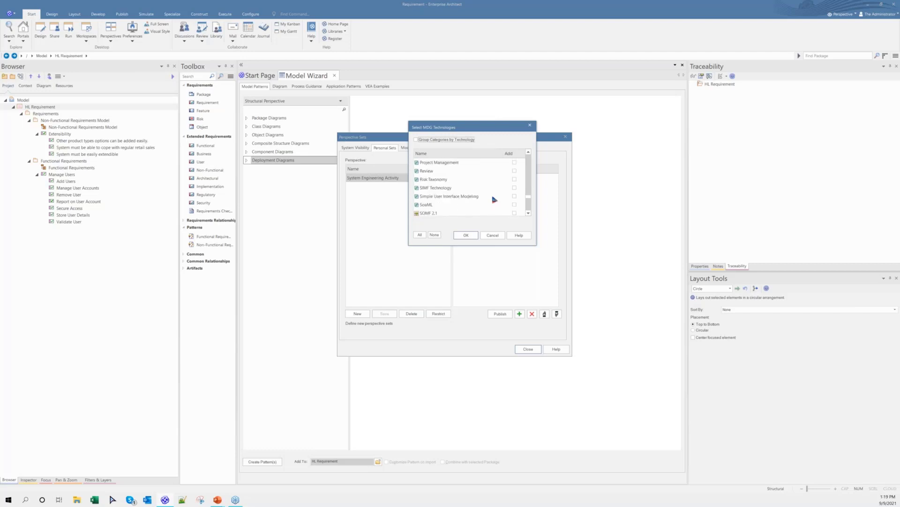
{"action": "scroll", "coordinate": [493, 199], "scroll_direction": "down", "scroll_amount": 2}
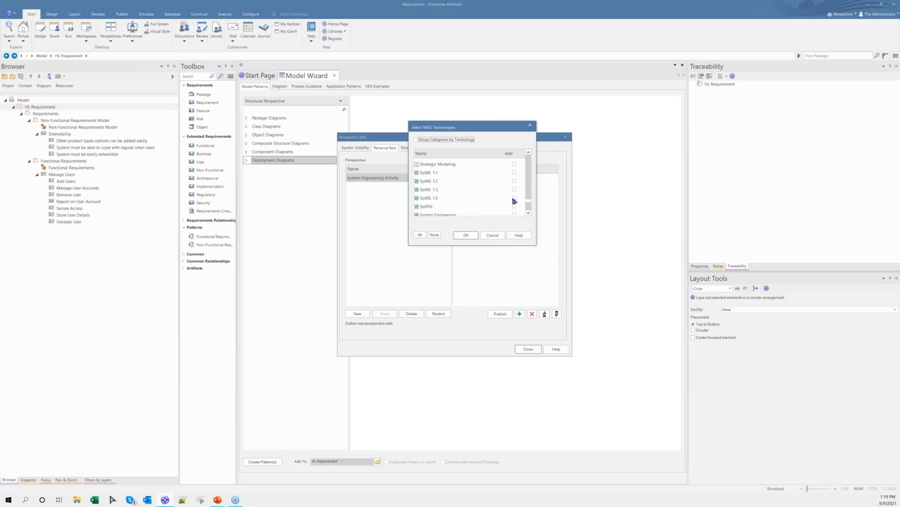
{"action": "left_click", "coordinate": [514, 198]}
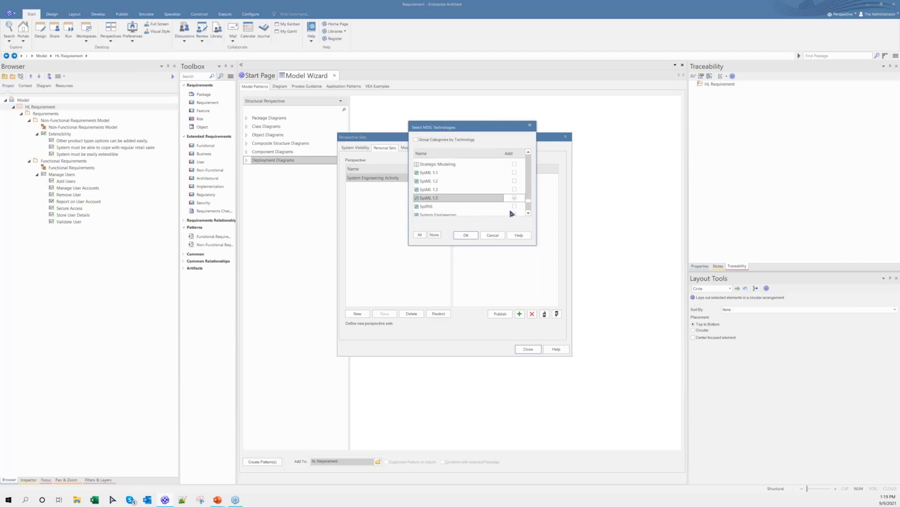
{"action": "left_click", "coordinate": [470, 238]}
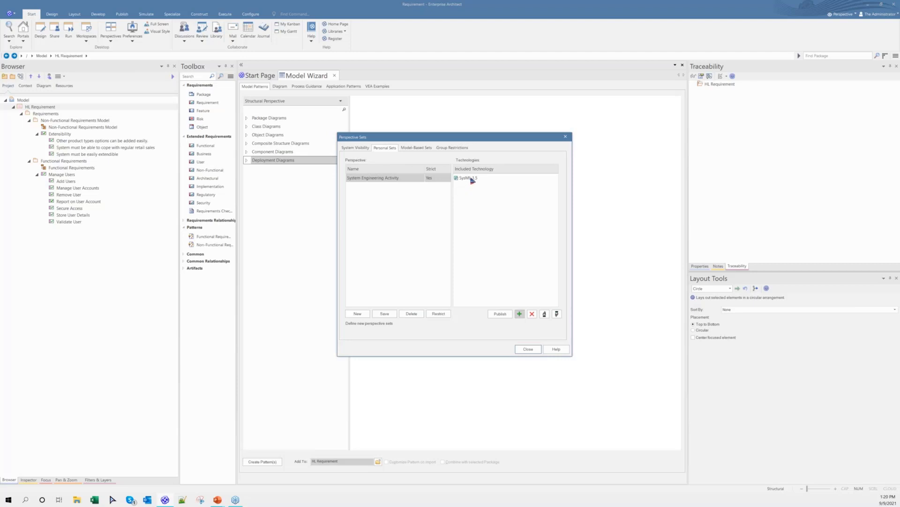
Disable all SysML 1.5 elements in the System Engineering Activity perspective's modeling restrictions, then re-enable the Action element
{"action": "left_click", "coordinate": [436, 316]}
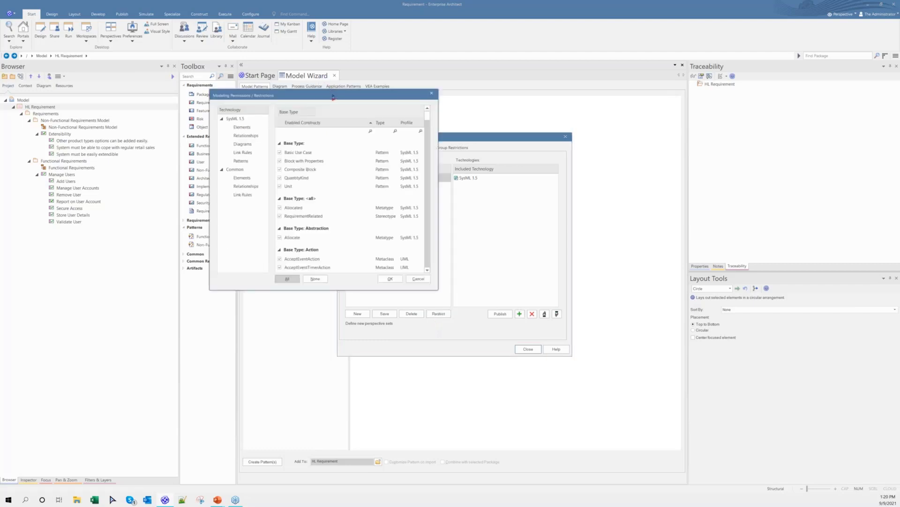
{"action": "left_click_drag", "start_coordinate": [334, 97], "coordinate": [468, 224]}
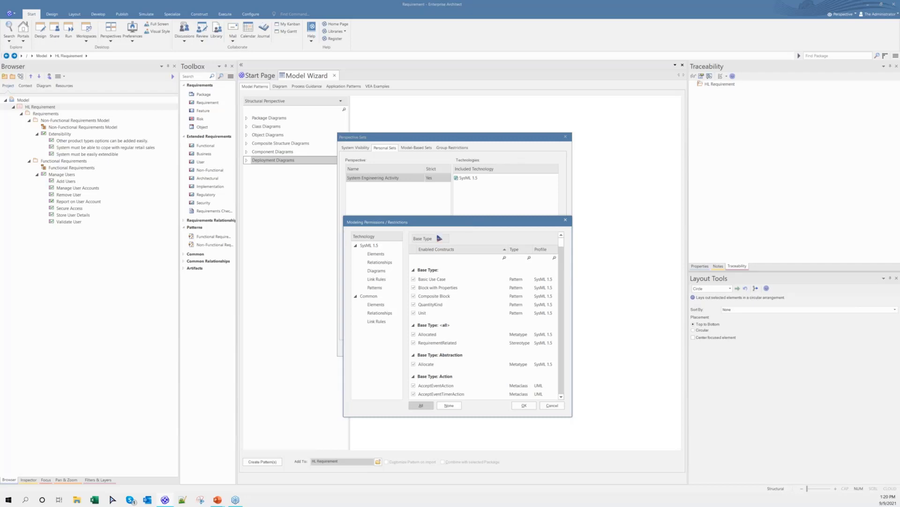
{"action": "left_click", "coordinate": [379, 256]}
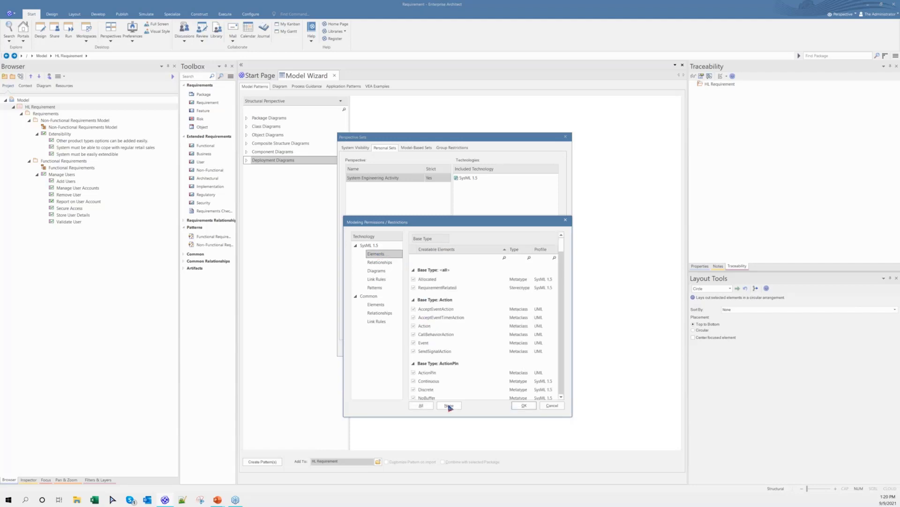
{"action": "left_click", "coordinate": [449, 406]}
{"action": "left_click", "coordinate": [434, 259]}
{"action": "type", "text": "ction"}
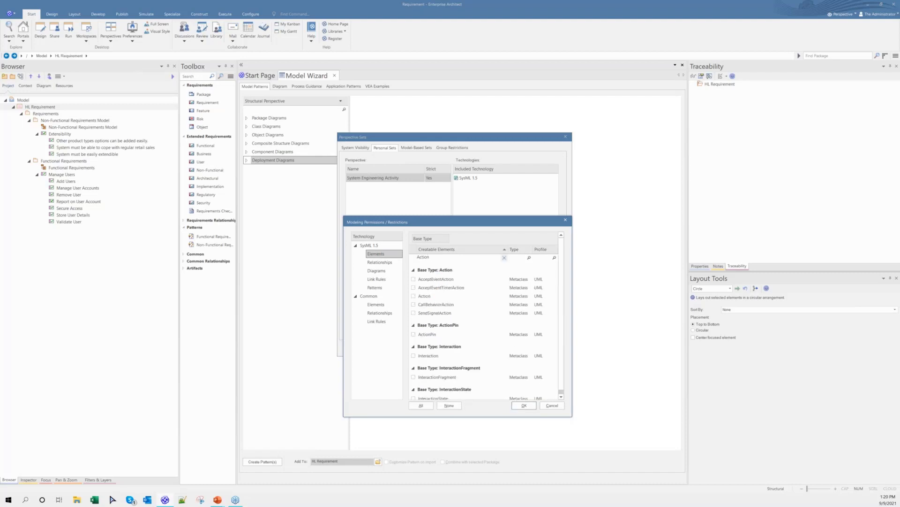
{"action": "left_click", "coordinate": [415, 296]}
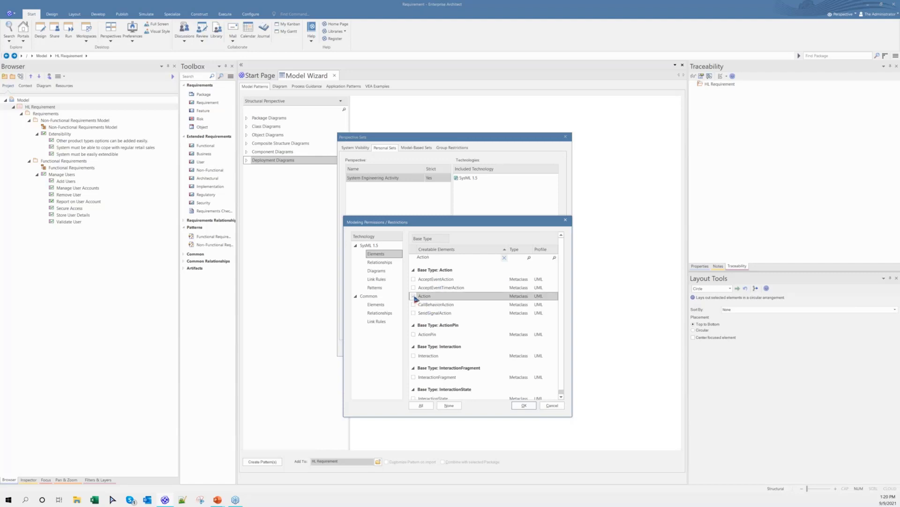
Filter the SysML 1.5 elements for "activi" and enable ActivityInitial and ActivityFinal
{"action": "left_click", "coordinate": [504, 258]}
{"action": "type", "text": "activi"}
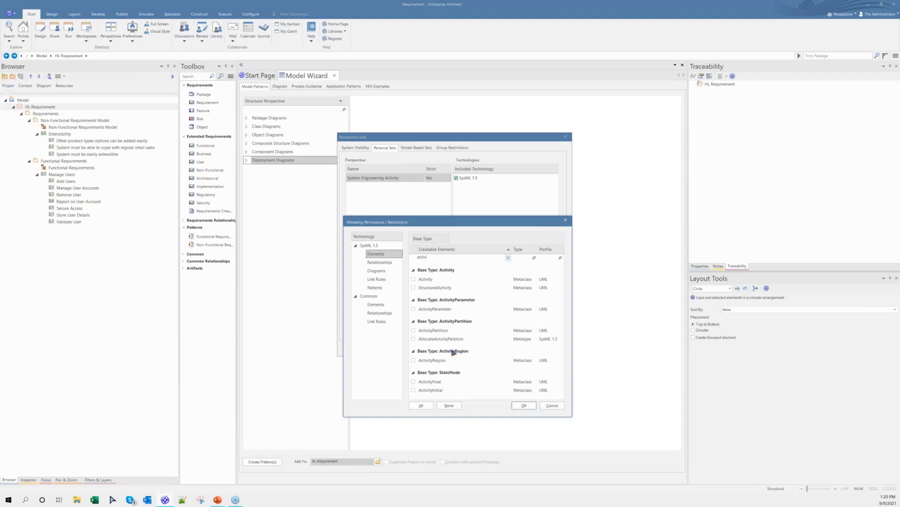
{"action": "left_click", "coordinate": [414, 390]}
{"action": "left_click", "coordinate": [413, 381]}
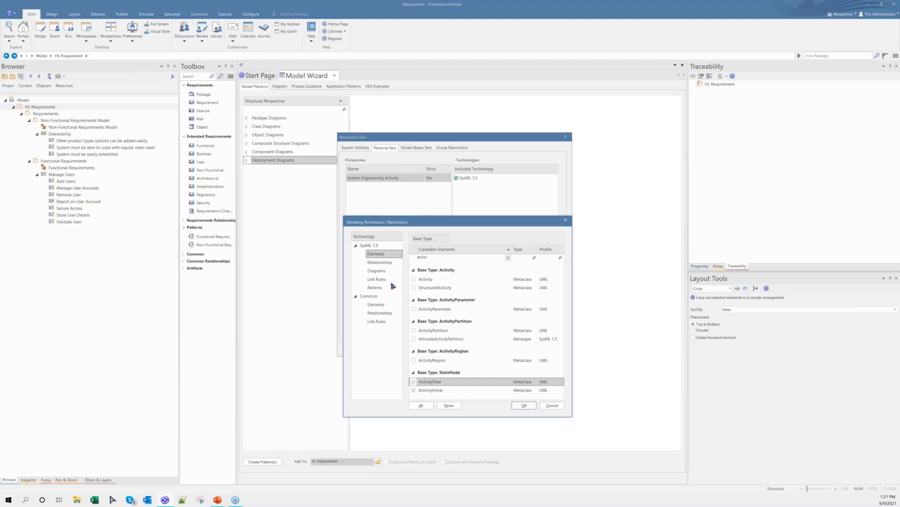
{"action": "left_click", "coordinate": [509, 258]}
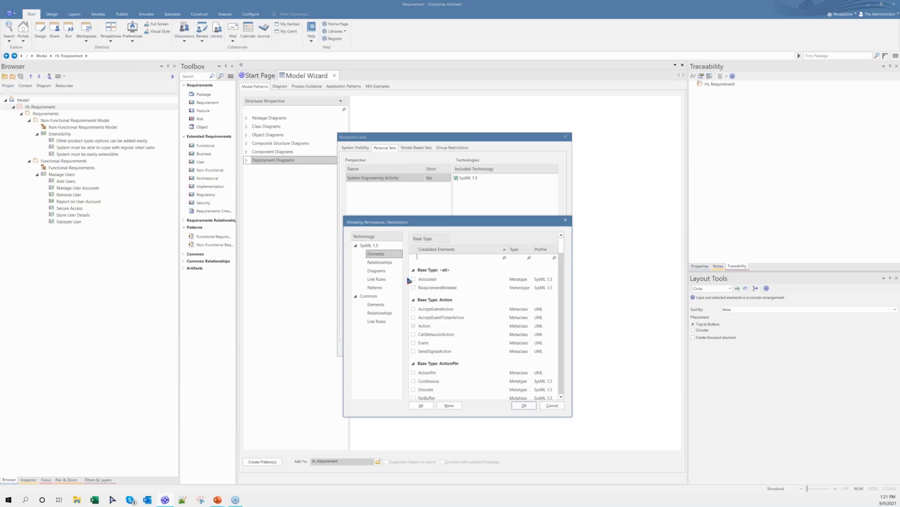
Restrict the SysML 1.5 relationships to ControlFlow only
{"action": "left_click", "coordinate": [385, 263]}
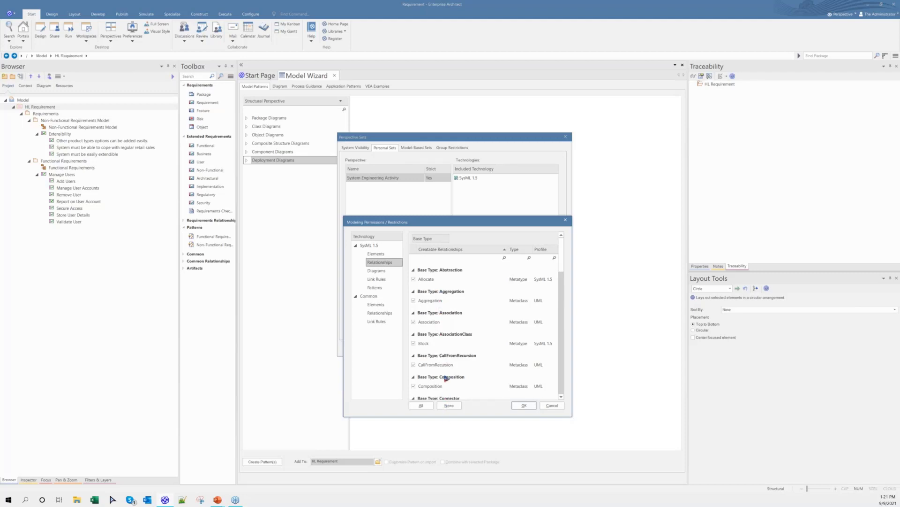
{"action": "left_click", "coordinate": [452, 405]}
{"action": "type", "text": "control"}
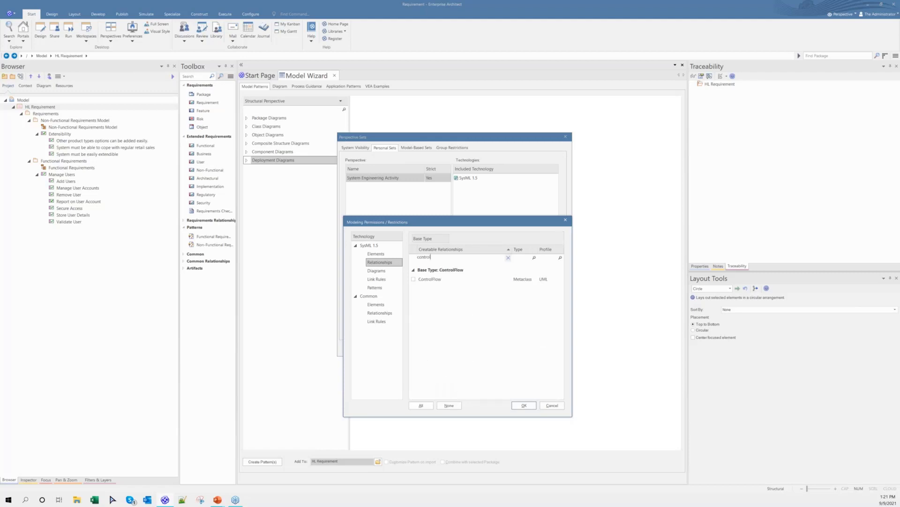
{"action": "left_click", "coordinate": [413, 280]}
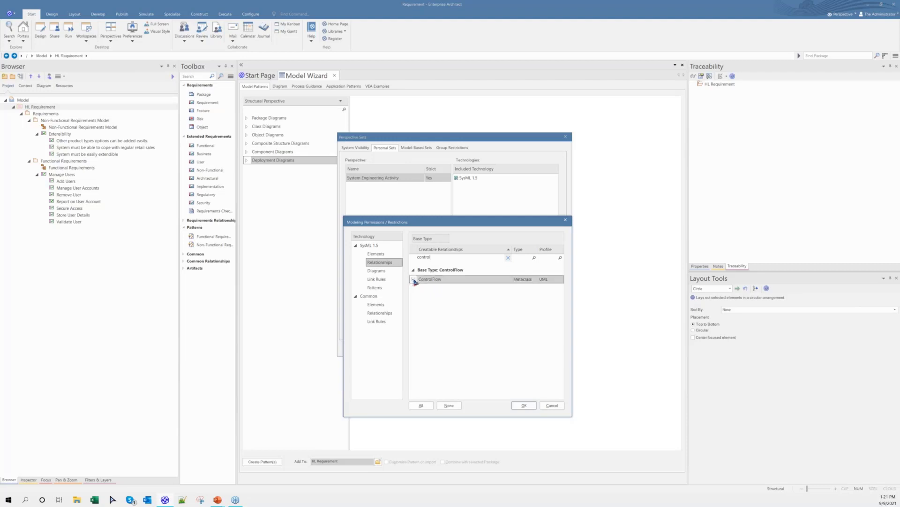
{"action": "left_click", "coordinate": [414, 280]}
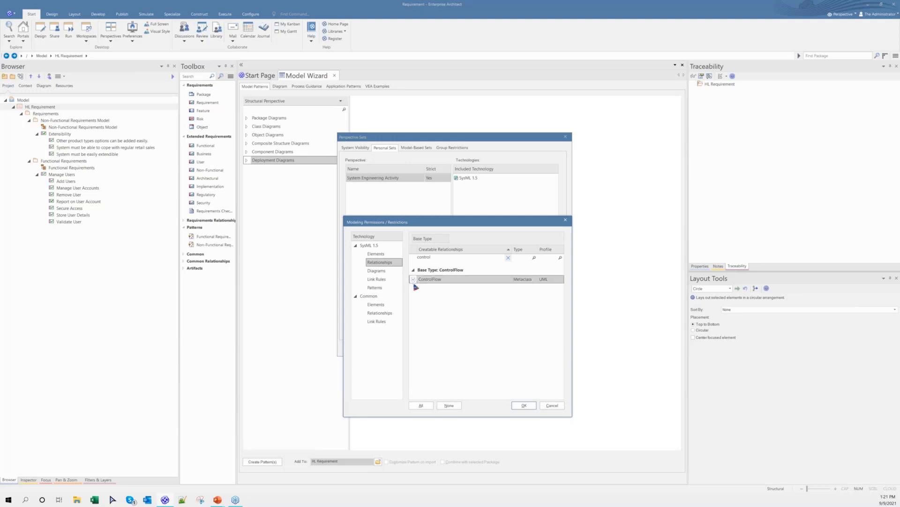
Restrict the SysML 1.5 diagrams to the Activity diagram only
{"action": "left_click", "coordinate": [381, 271]}
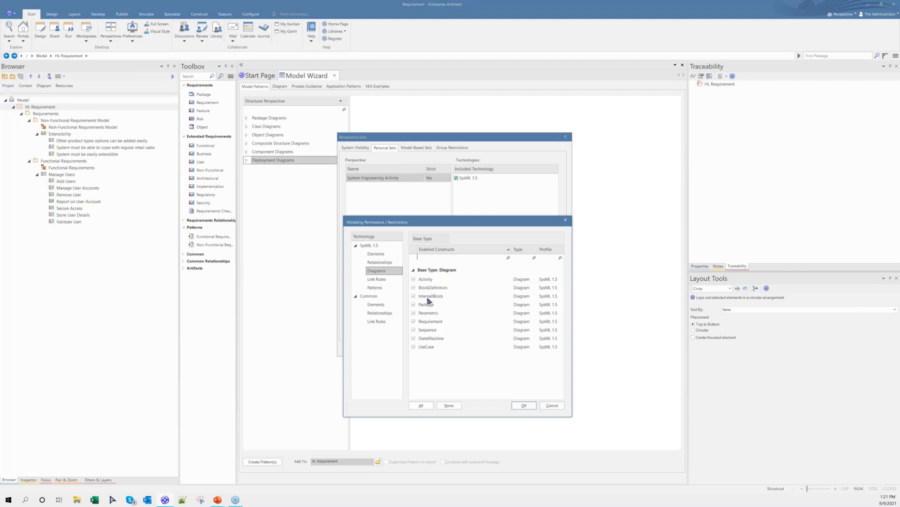
{"action": "left_click", "coordinate": [449, 406]}
{"action": "left_click", "coordinate": [413, 279]}
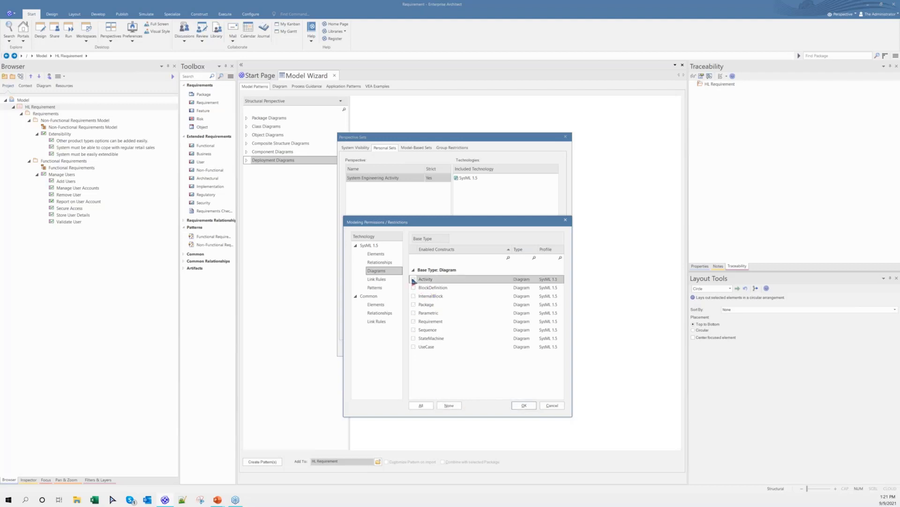
Disable all SysML 1.5 link rules and enable the ControlFlow rule from ReadVariableAction to Action
{"action": "left_click", "coordinate": [379, 279]}
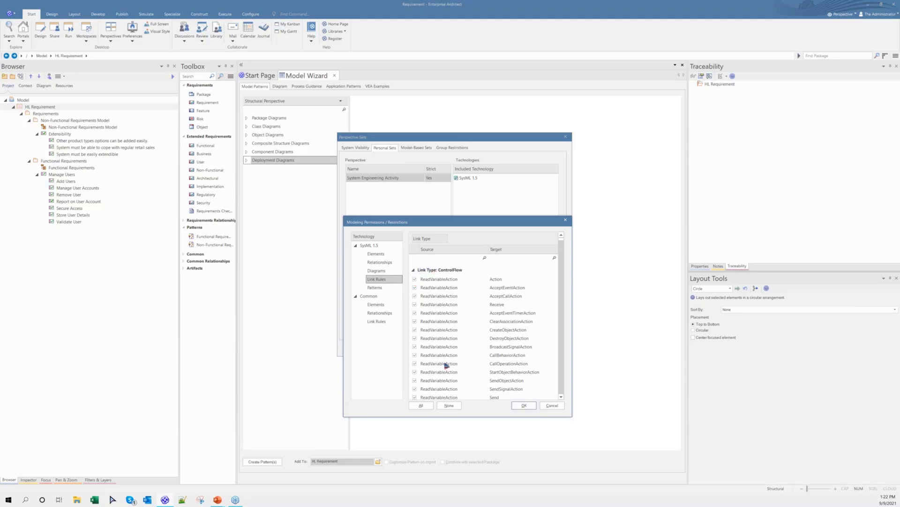
{"action": "mouse_move", "coordinate": [561, 239]}
{"action": "left_mouse_down"}
{"action": "mouse_move", "coordinate": [560, 278]}
{"action": "mouse_move", "coordinate": [555, 239]}
{"action": "left_mouse_up"}
{"action": "left_click", "coordinate": [455, 405]}
{"action": "left_click", "coordinate": [415, 279]}
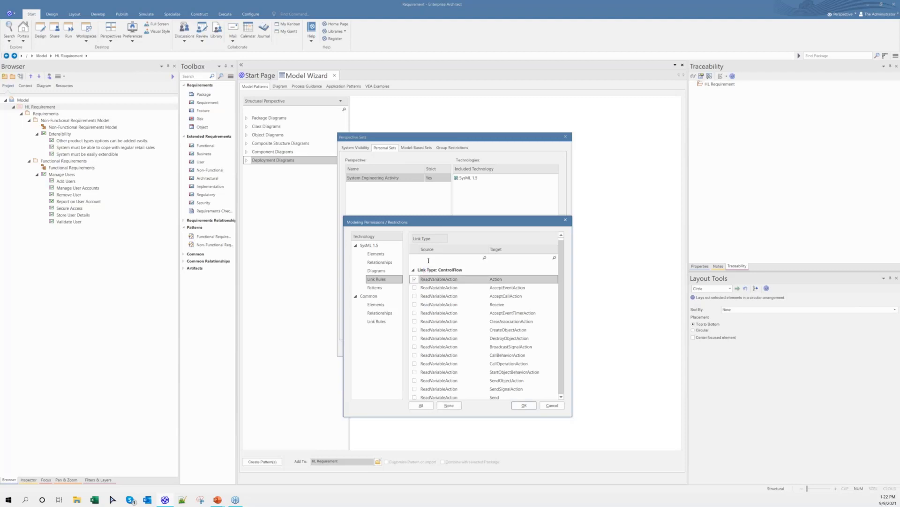
Filter the link rule sources for "activity" and enable the ControlFlow rule from ActivityInitial to Action
{"action": "left_click", "coordinate": [419, 257]}
{"action": "type", "text": "activity"}
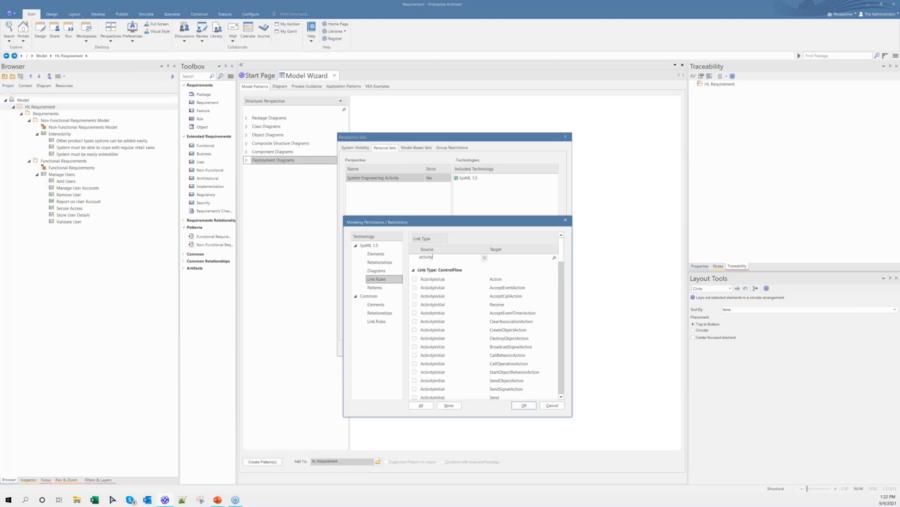
{"action": "left_click", "coordinate": [415, 280]}
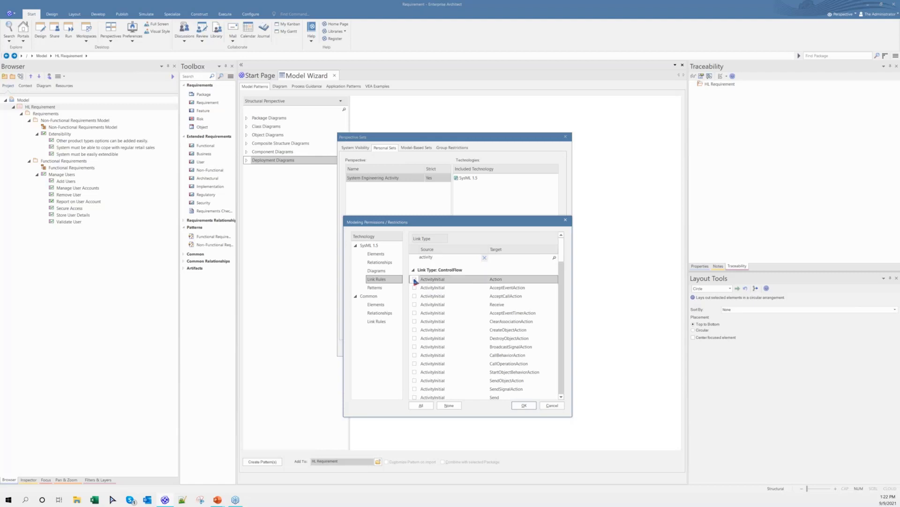
{"action": "left_click", "coordinate": [415, 279]}
Review the remaining SysML 1.5 link rules with activity and action sources, and the enabled patterns
{"action": "scroll", "coordinate": [458, 354], "scroll_direction": "down", "scroll_amount": 8}
{"action": "scroll", "coordinate": [457, 354], "scroll_direction": "down", "scroll_amount": 3}
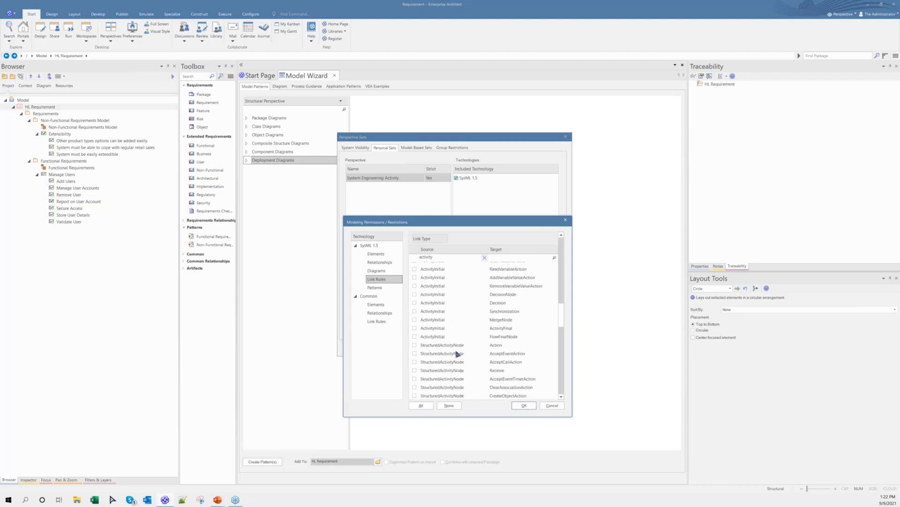
{"action": "scroll", "coordinate": [458, 354], "scroll_direction": "down", "scroll_amount": 12}
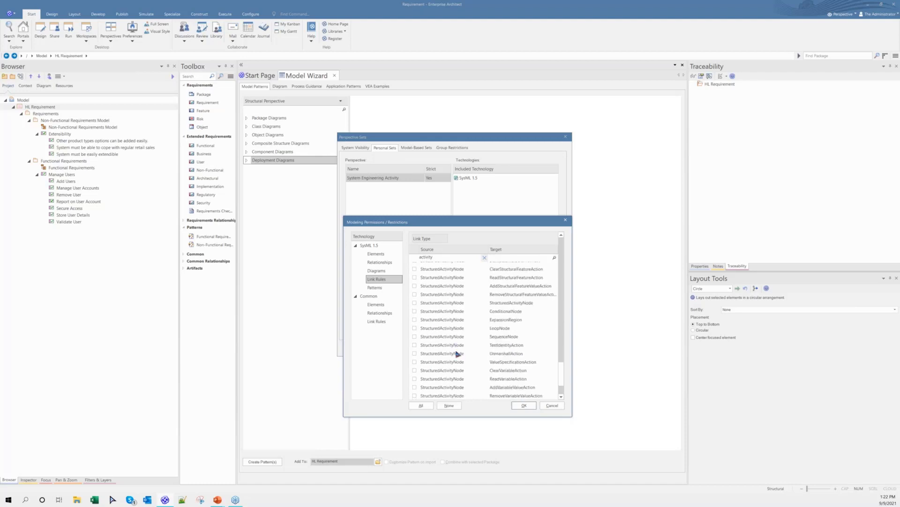
{"action": "scroll", "coordinate": [458, 354], "scroll_direction": "up", "scroll_amount": 6}
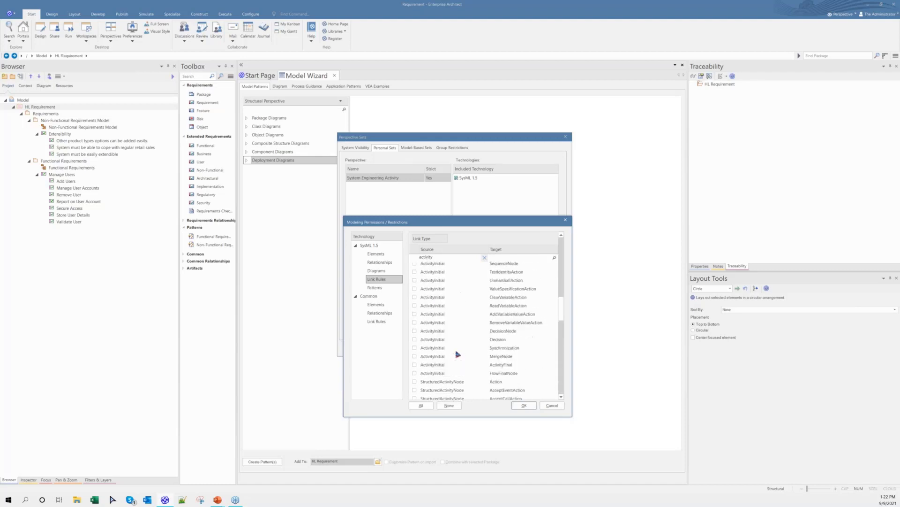
{"action": "scroll", "coordinate": [458, 354], "scroll_direction": "up", "scroll_amount": 5}
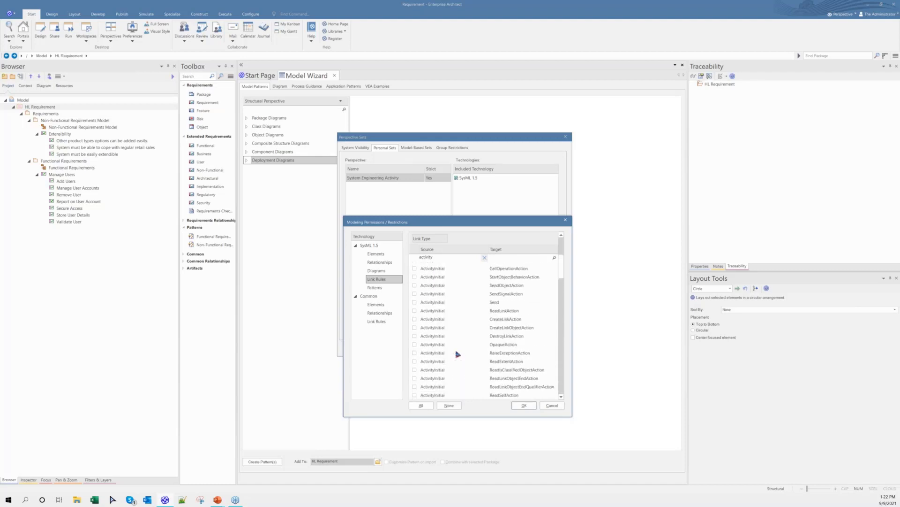
{"action": "double_click", "coordinate": [420, 258]}
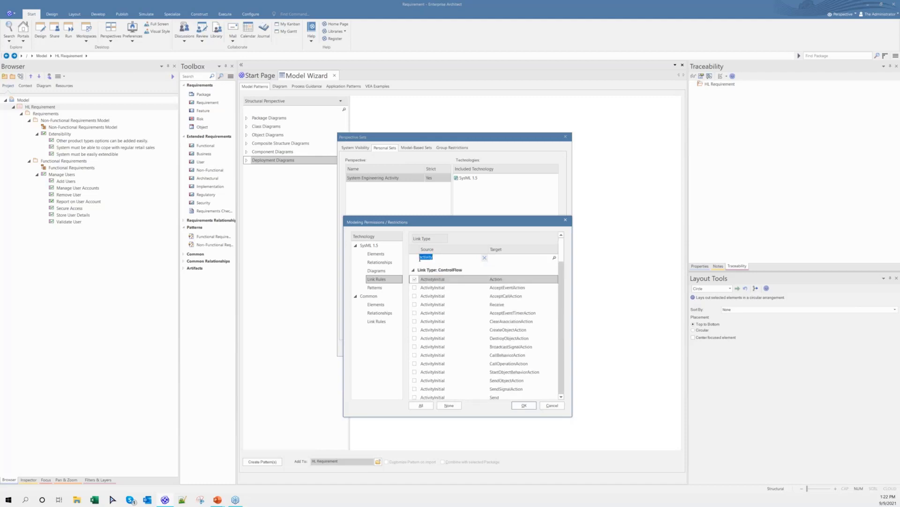
{"action": "type", "text": "action"}
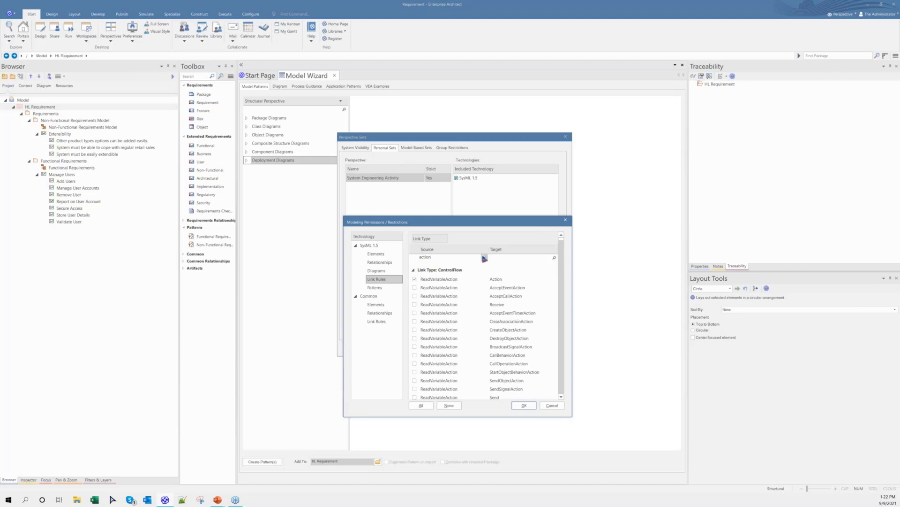
{"action": "left_click", "coordinate": [484, 258]}
{"action": "mouse_move", "coordinate": [562, 247]}
{"action": "left_mouse_down"}
{"action": "mouse_move", "coordinate": [567, 307]}
{"action": "mouse_move", "coordinate": [562, 239]}
{"action": "left_mouse_up"}
{"action": "left_click", "coordinate": [375, 287]}
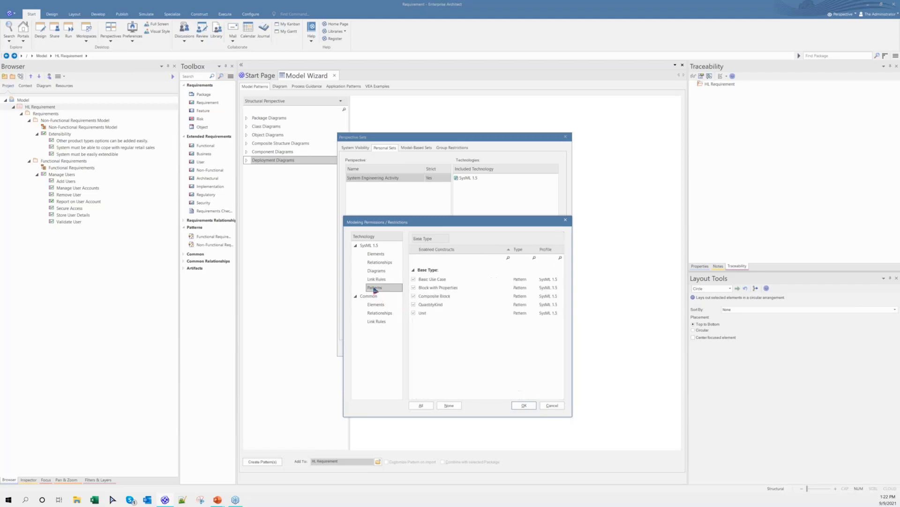
{"action": "left_click", "coordinate": [375, 279]}
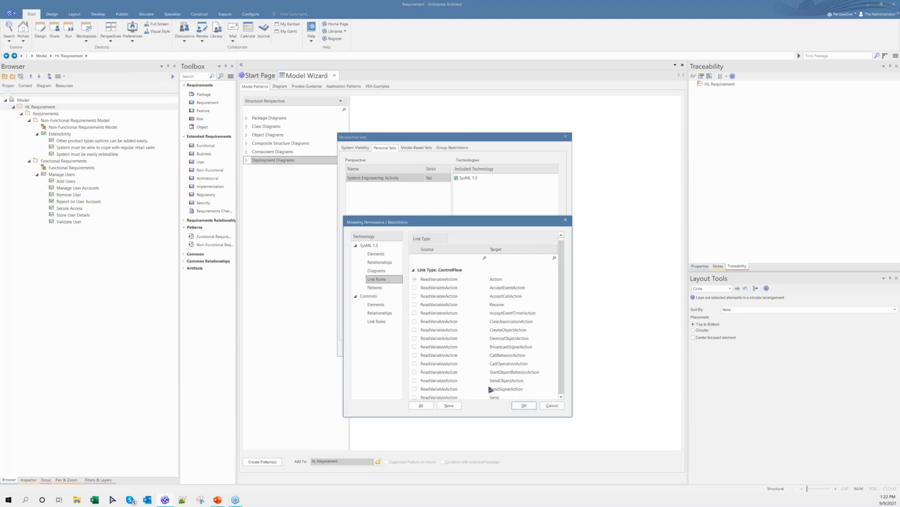
Disable all Common elements and relationships, accept the restrictions, and save the System Engineering Activity perspective
{"action": "left_click", "coordinate": [378, 305]}
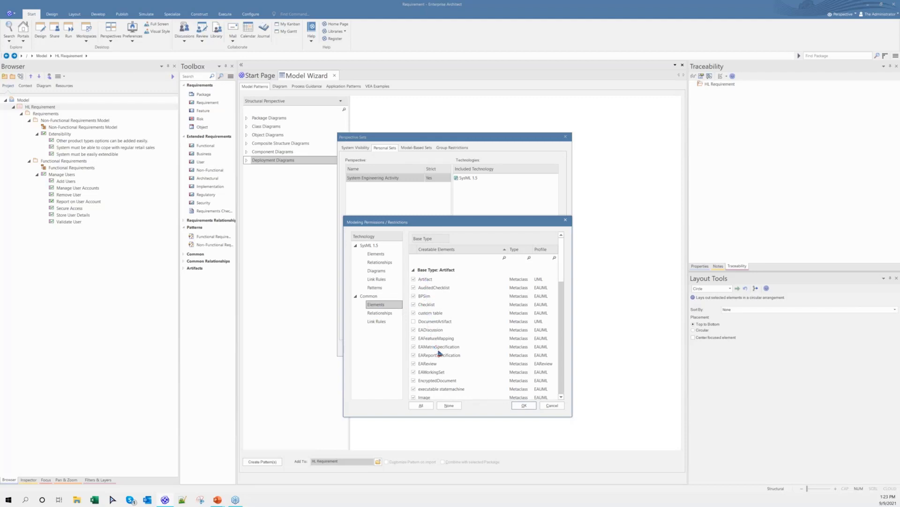
{"action": "scroll", "coordinate": [439, 353], "scroll_direction": "down", "scroll_amount": 2}
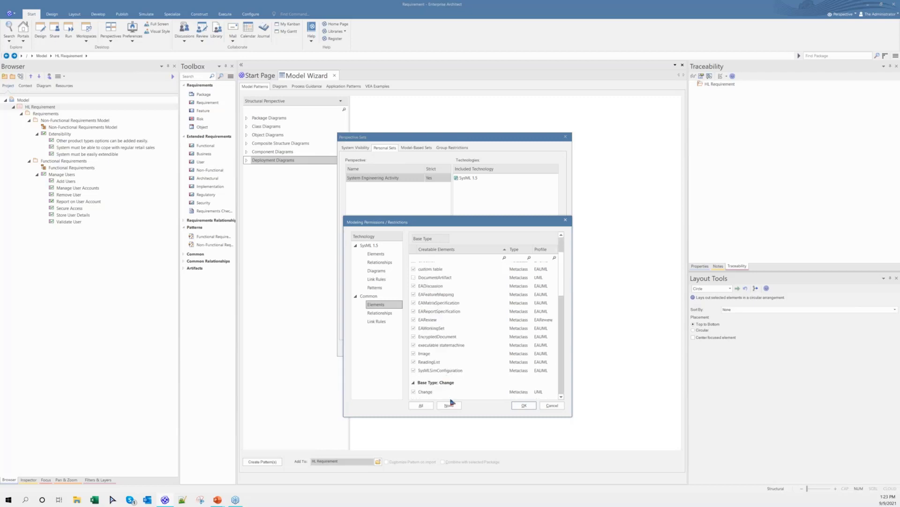
{"action": "left_click", "coordinate": [450, 406]}
{"action": "left_click", "coordinate": [382, 313]}
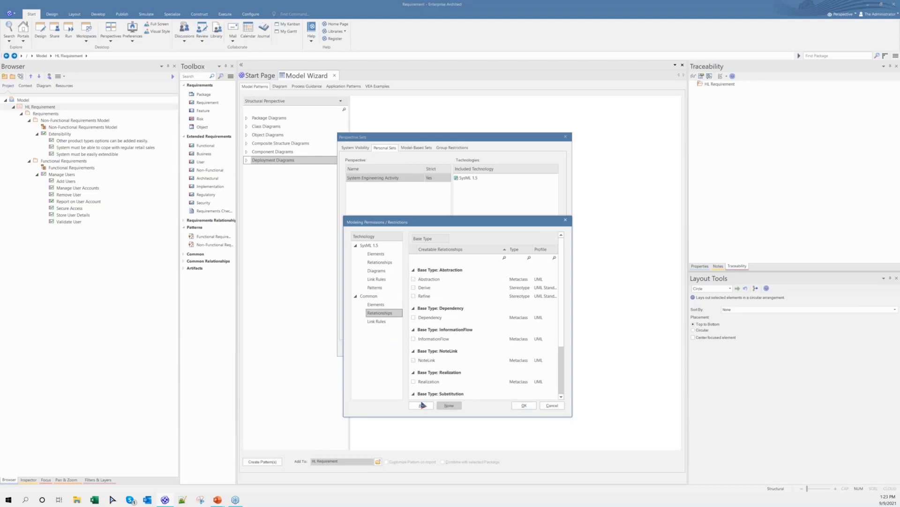
{"action": "left_click", "coordinate": [378, 322]}
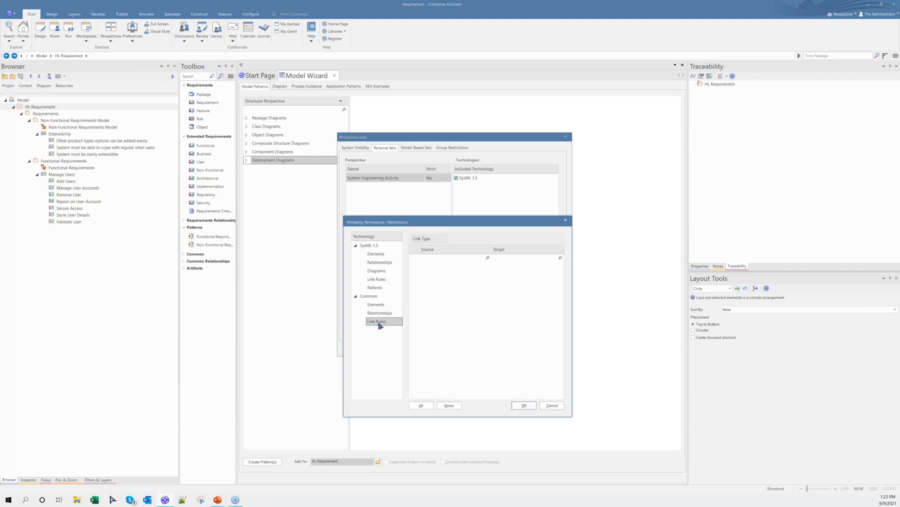
{"action": "left_click", "coordinate": [523, 406]}
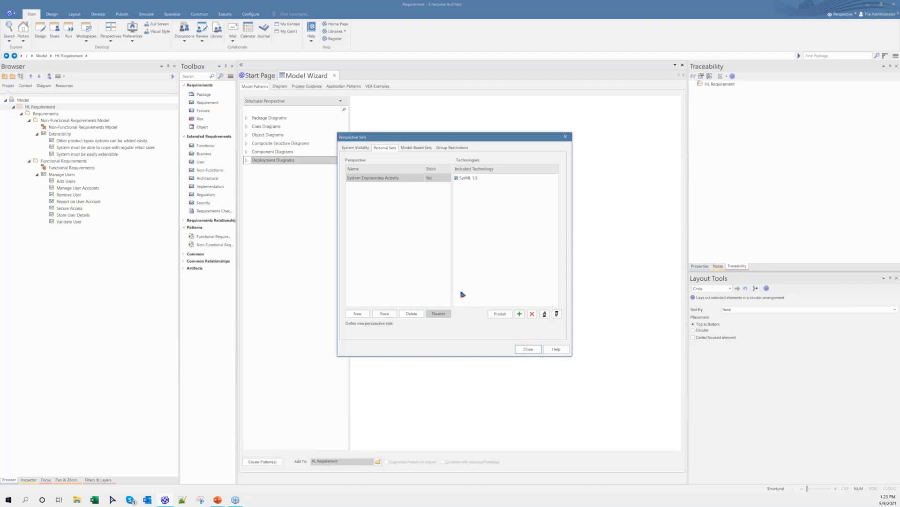
{"action": "left_click", "coordinate": [386, 314]}
{"action": "left_click", "coordinate": [526, 350]}
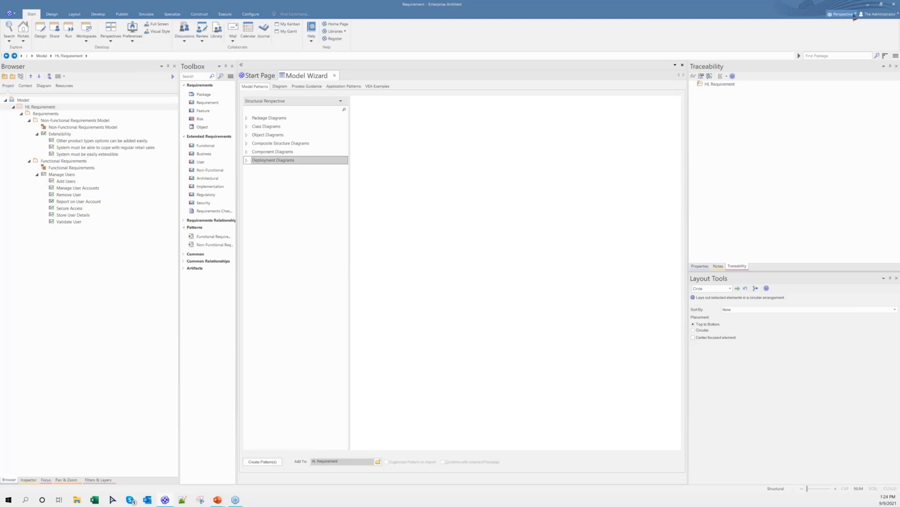
Switch the model to the personal System Engineering Activity perspective
{"action": "left_click", "coordinate": [855, 15]}
{"action": "mouse_move", "coordinate": [840, 31]}
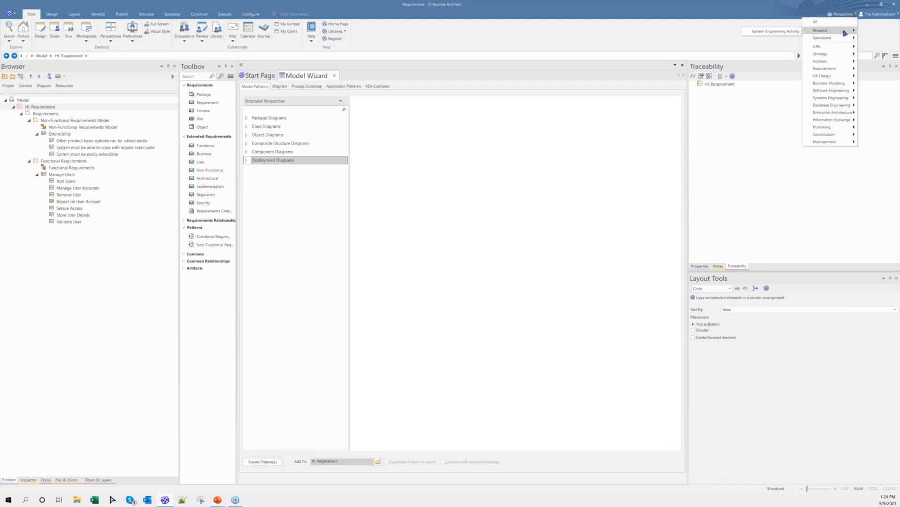
{"action": "left_click", "coordinate": [796, 34]}
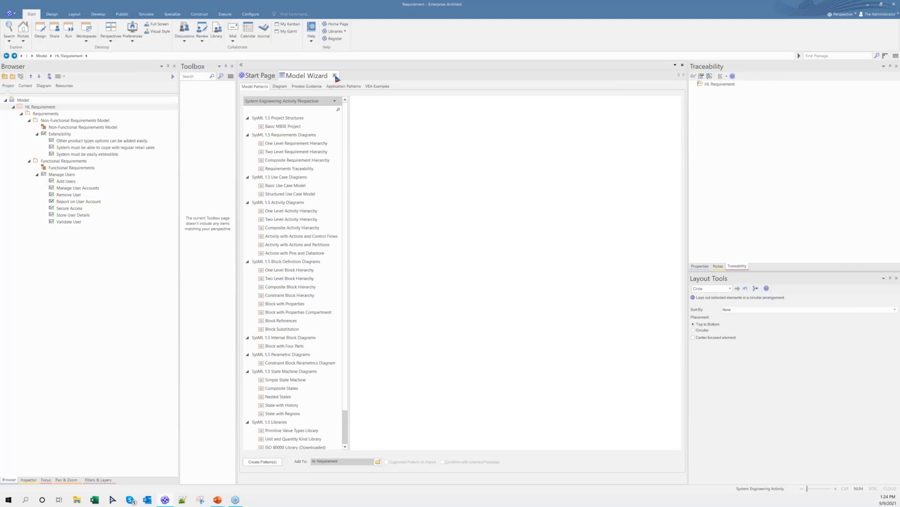
{"action": "left_click", "coordinate": [842, 14]}
{"action": "mouse_move", "coordinate": [831, 30]}
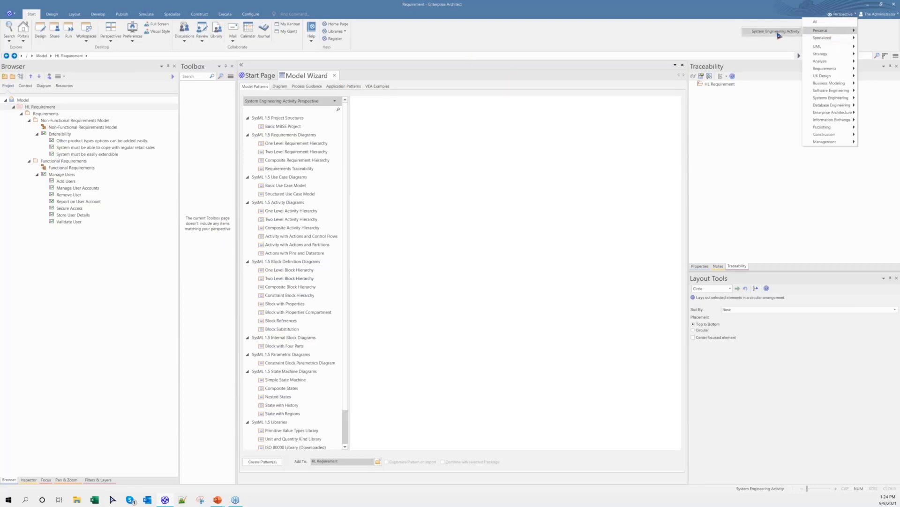
Check which diagram types a new diagram in the HL Requirement package offers, and check the available personal perspectives
{"action": "left_click", "coordinate": [230, 16]}
{"action": "left_click", "coordinate": [201, 17]}
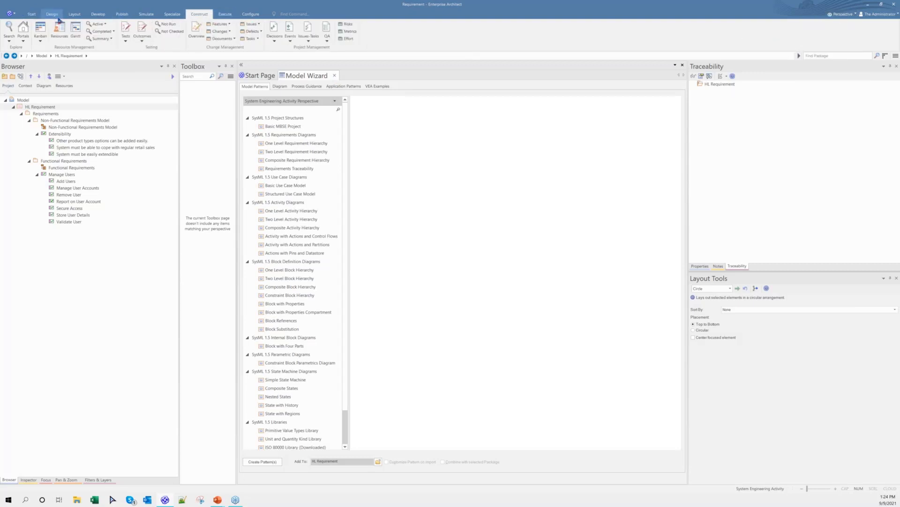
{"action": "left_click", "coordinate": [45, 109]}
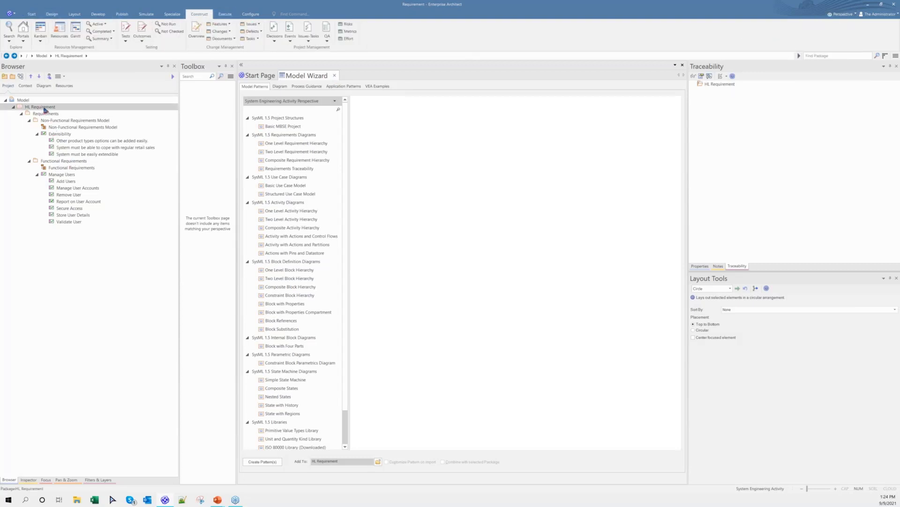
{"action": "right_click", "coordinate": [45, 110]}
{"action": "left_click", "coordinate": [66, 174]}
{"action": "left_click", "coordinate": [375, 171]}
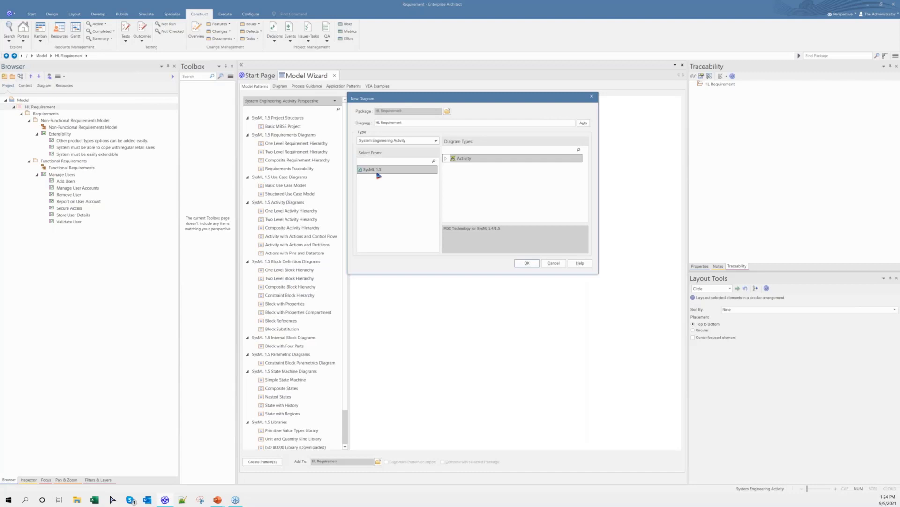
{"action": "left_click", "coordinate": [592, 98]}
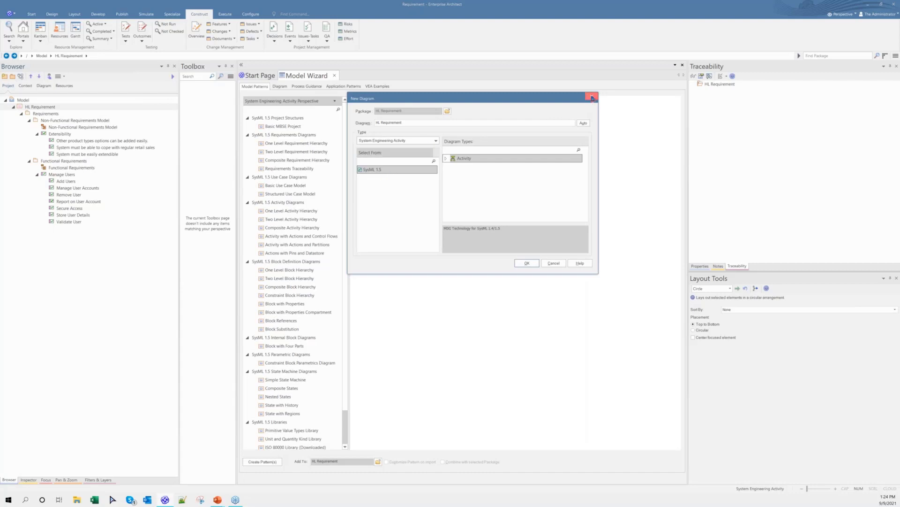
{"action": "left_click", "coordinate": [842, 15]}
{"action": "mouse_move", "coordinate": [843, 34]}
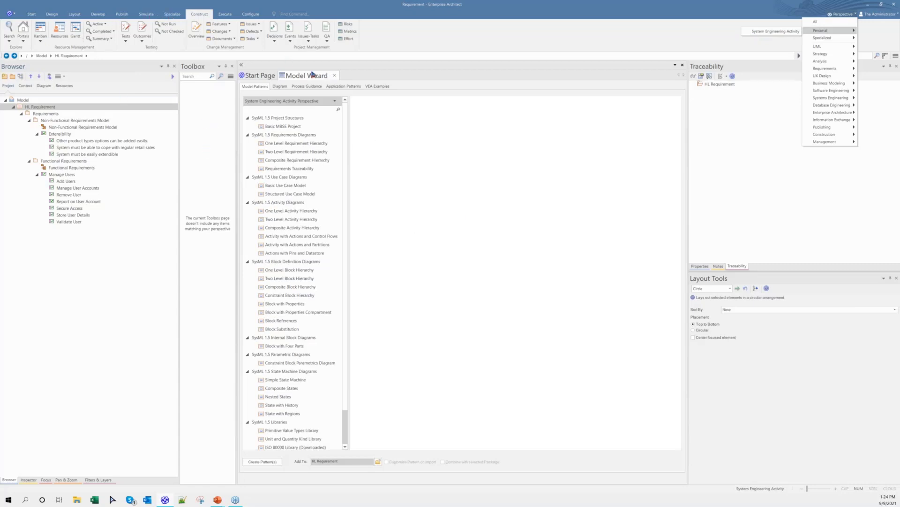
Open the modeling restrictions of the personal System Engineering Activity perspective for its SysML 1.5 technology
{"action": "left_click", "coordinate": [32, 15]}
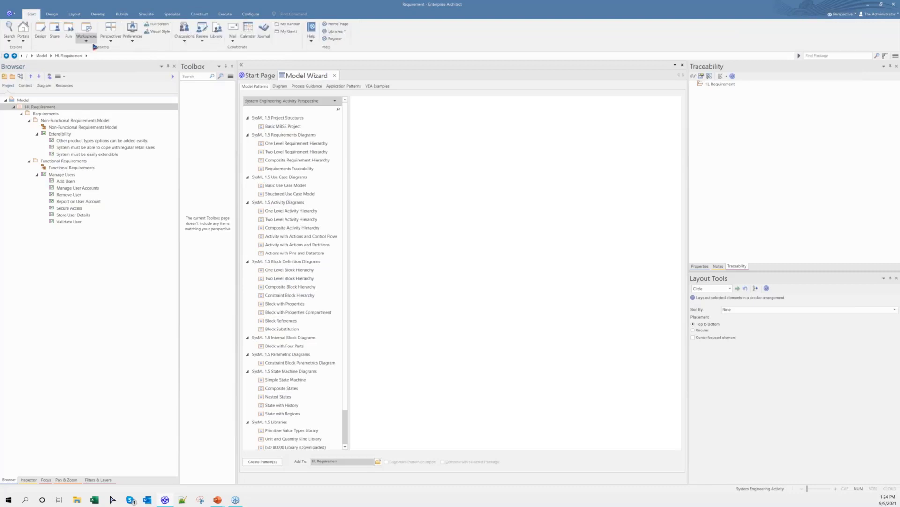
{"action": "left_click", "coordinate": [110, 37]}
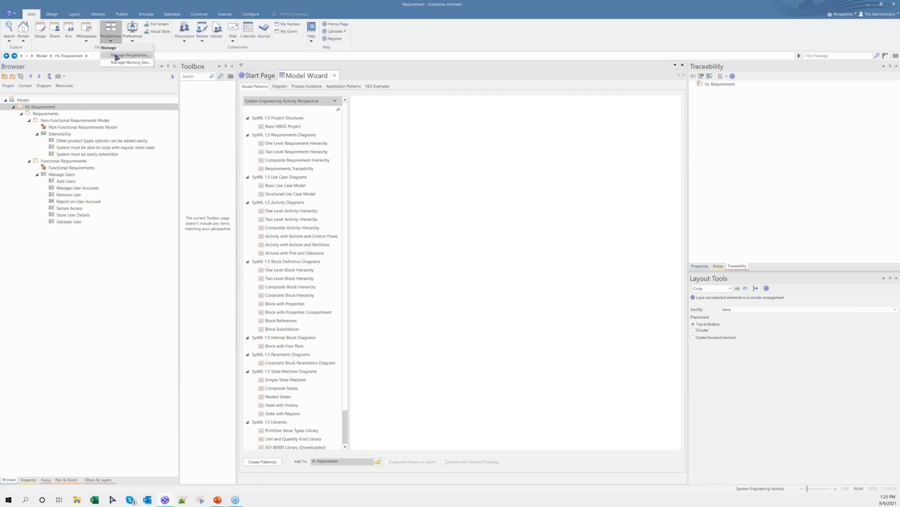
{"action": "left_click", "coordinate": [117, 55]}
{"action": "left_click", "coordinate": [386, 148]}
{"action": "left_click", "coordinate": [466, 178]}
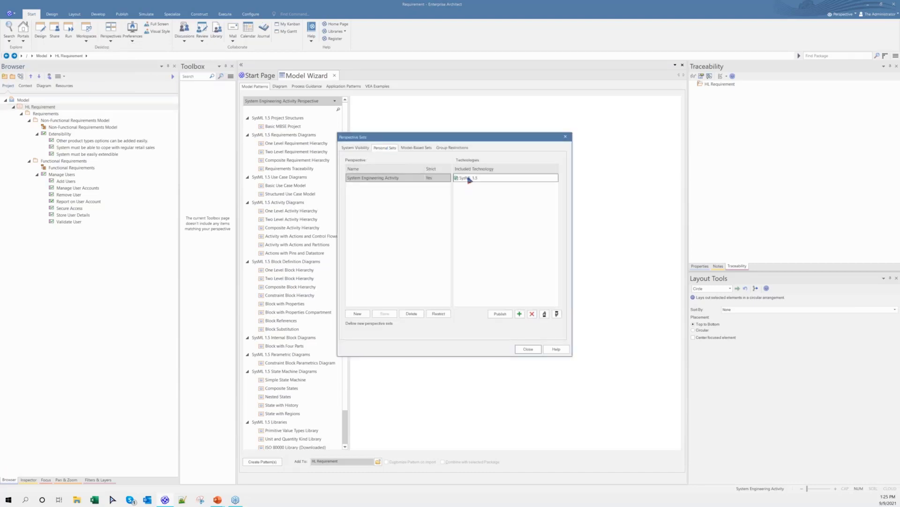
{"action": "left_click", "coordinate": [438, 314]}
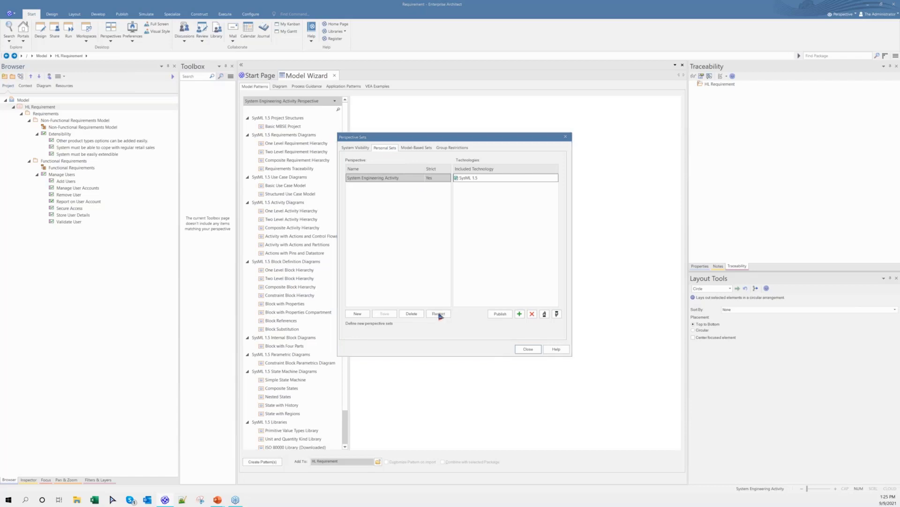
Review the constructs enabled for SysML 1.5 across patterns, link rules, diagrams, relationships and elements
{"action": "left_click", "coordinate": [376, 288]}
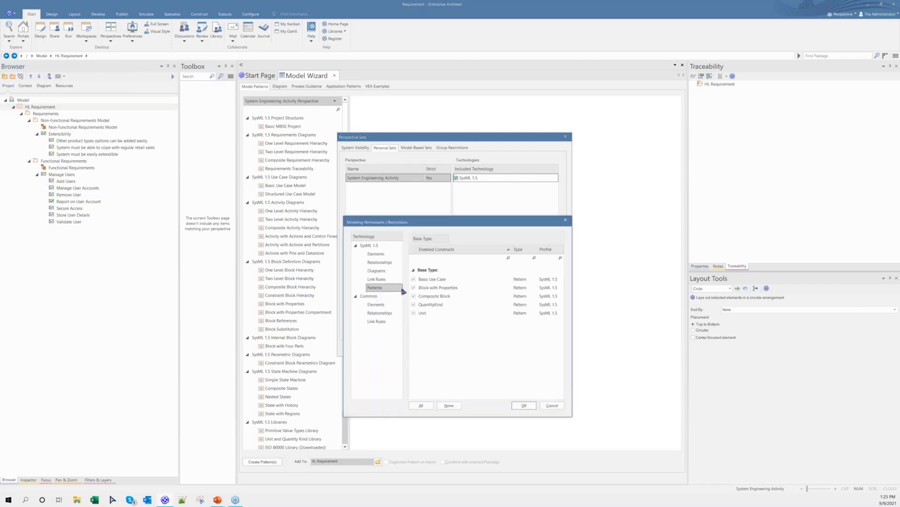
{"action": "left_click", "coordinate": [378, 279]}
{"action": "left_click", "coordinate": [377, 271]}
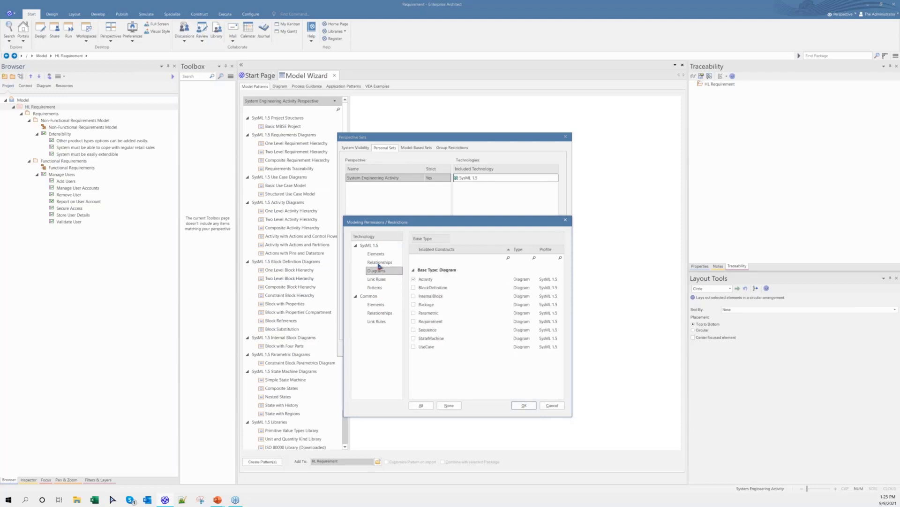
{"action": "left_click", "coordinate": [379, 262]}
{"action": "left_click", "coordinate": [377, 253]}
{"action": "scroll", "coordinate": [437, 326], "scroll_direction": "down", "scroll_amount": 4}
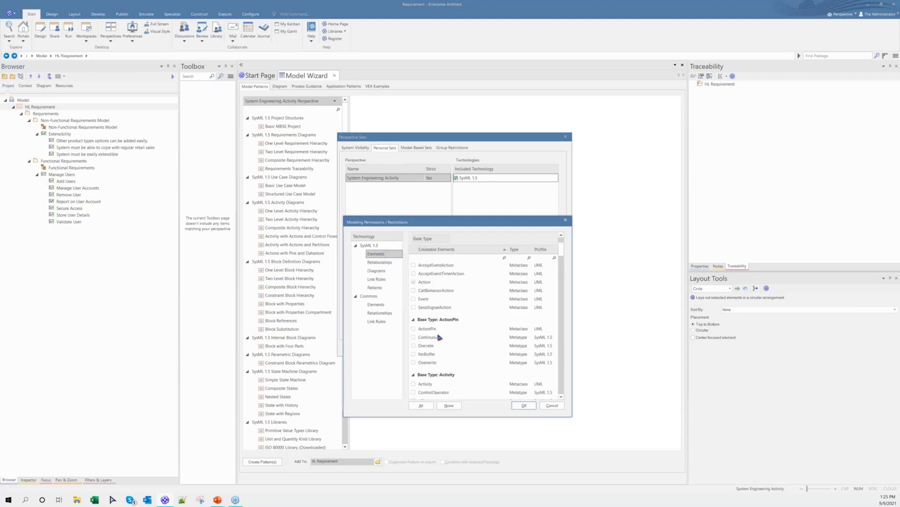
{"action": "scroll", "coordinate": [440, 337], "scroll_direction": "down", "scroll_amount": 7}
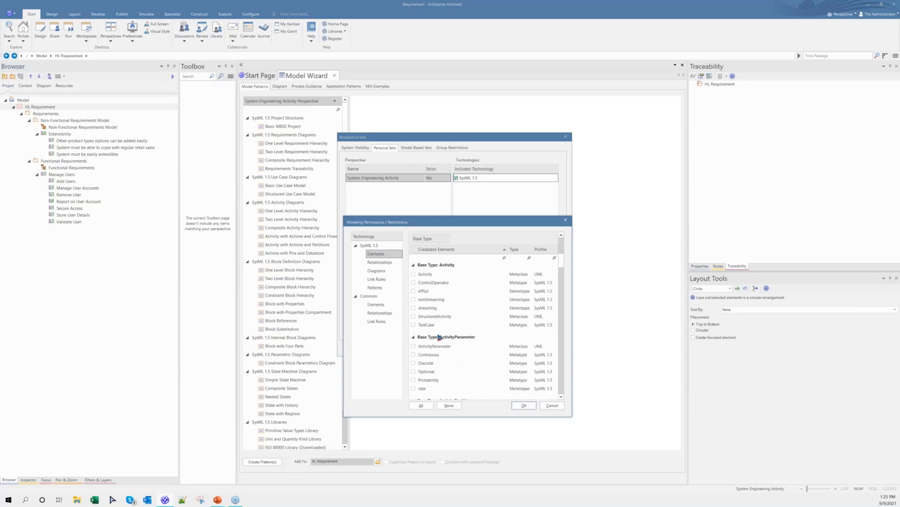
{"action": "left_click", "coordinate": [380, 279]}
Disable the Basic Use Case, Composite Block, QuantityKind and Unit patterns of SysML 1.5, keeping only Block with Properties enabled
{"action": "left_click", "coordinate": [377, 287]}
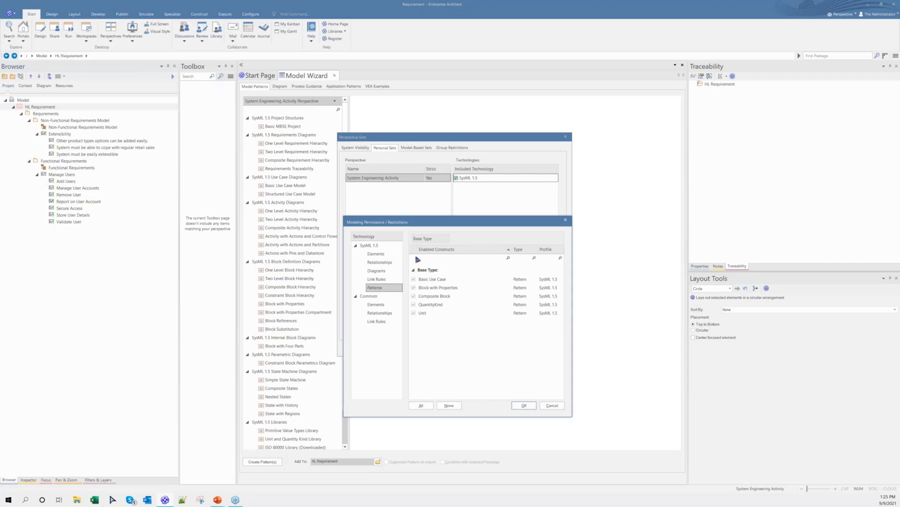
{"action": "left_click", "coordinate": [413, 279]}
{"action": "left_click", "coordinate": [413, 287]}
{"action": "left_click", "coordinate": [413, 296]}
{"action": "left_click", "coordinate": [413, 305]}
{"action": "left_click", "coordinate": [413, 313]}
{"action": "left_click", "coordinate": [413, 288]}
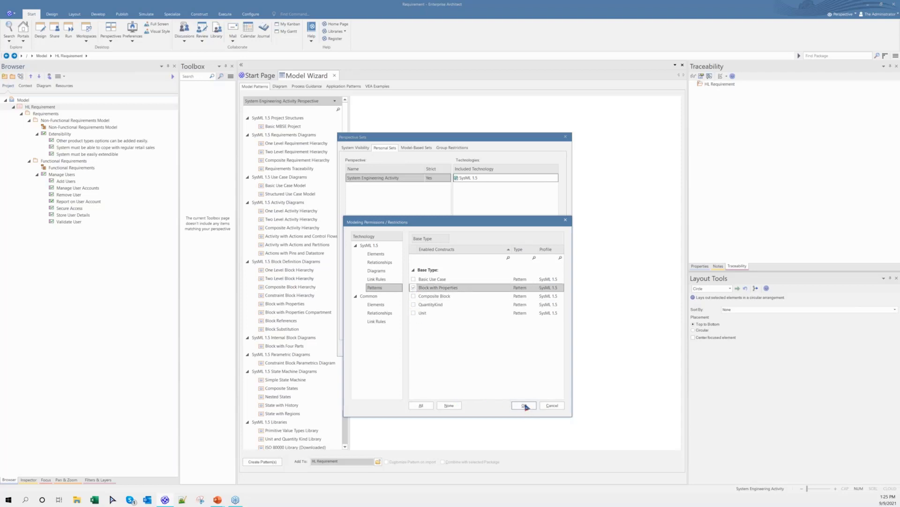
Check the Common elements, relationships and link rules, and accept the modeling restrictions
{"action": "left_click", "coordinate": [376, 305]}
{"action": "left_click", "coordinate": [381, 313]}
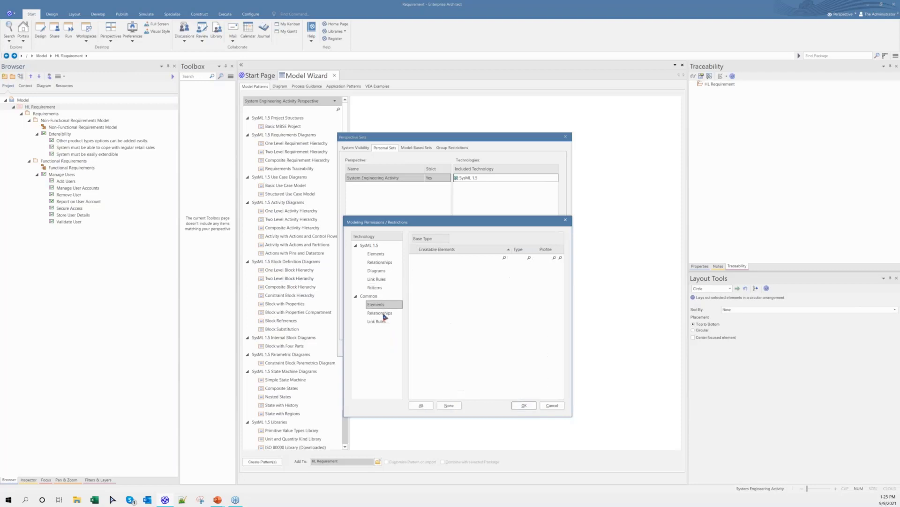
{"action": "left_click", "coordinate": [379, 321]}
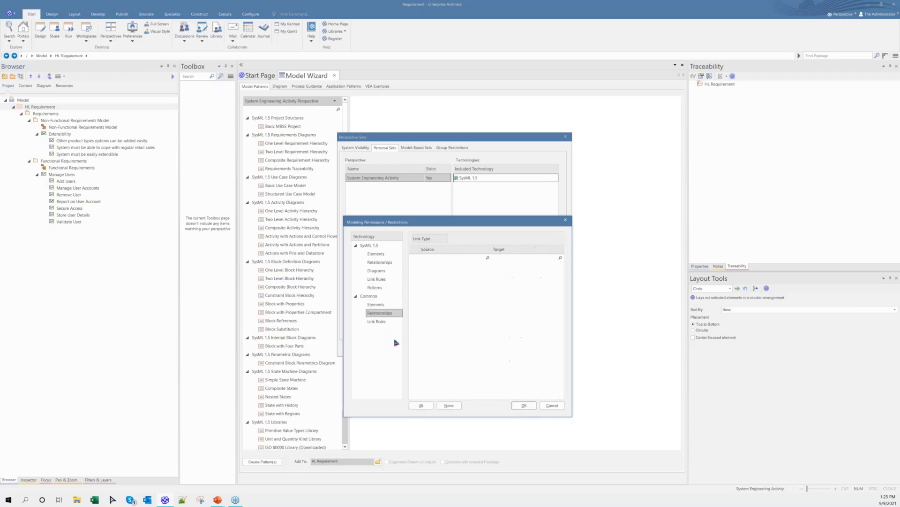
{"action": "left_click", "coordinate": [523, 405]}
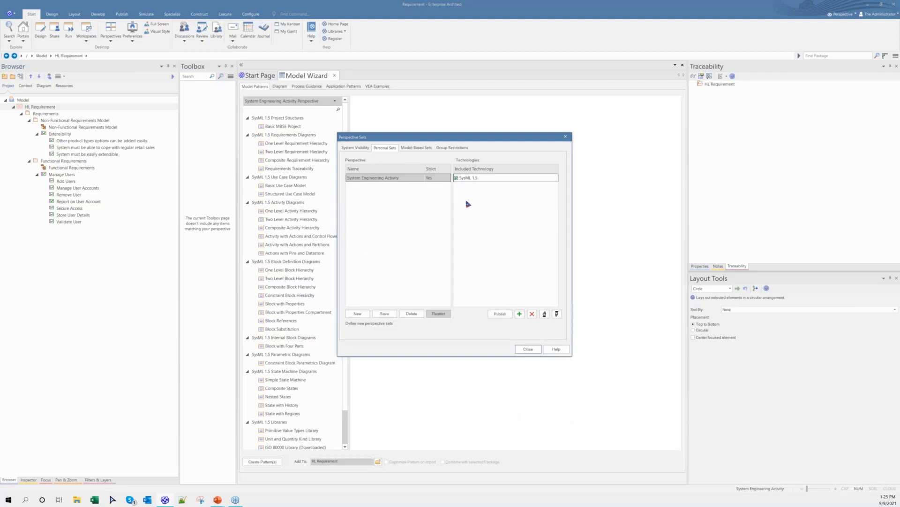
Move the System Engineering Activity perspective from the personal sets to the model and check it among the model-based sets
{"action": "left_click", "coordinate": [417, 149]}
{"action": "left_click", "coordinate": [385, 150]}
{"action": "right_click", "coordinate": [396, 180]}
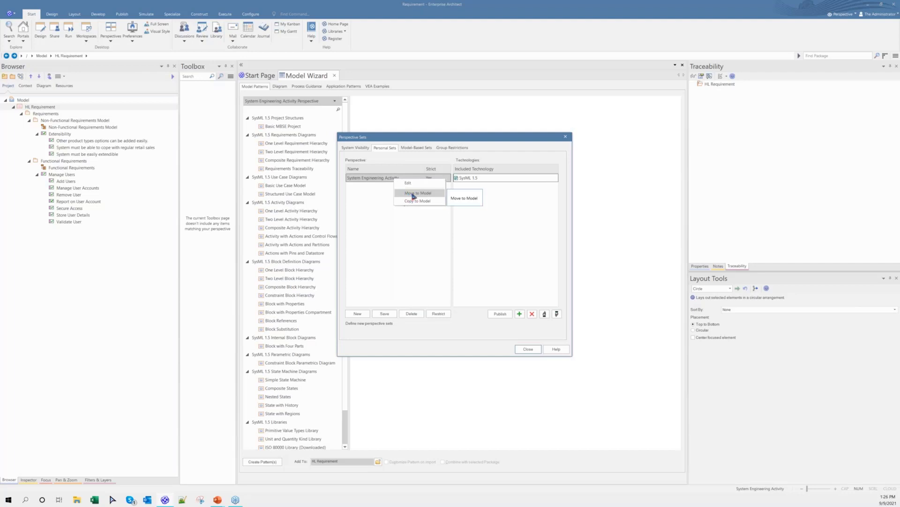
{"action": "left_click", "coordinate": [414, 196]}
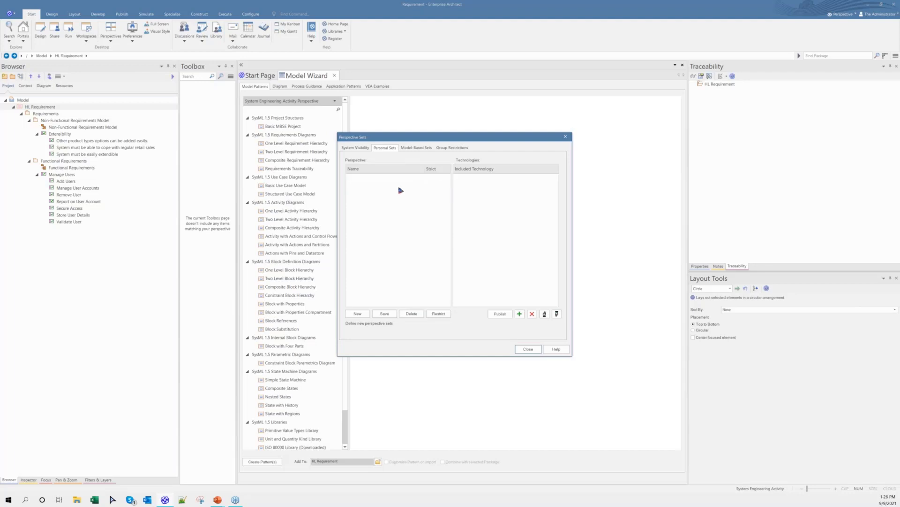
{"action": "left_click", "coordinate": [415, 147]}
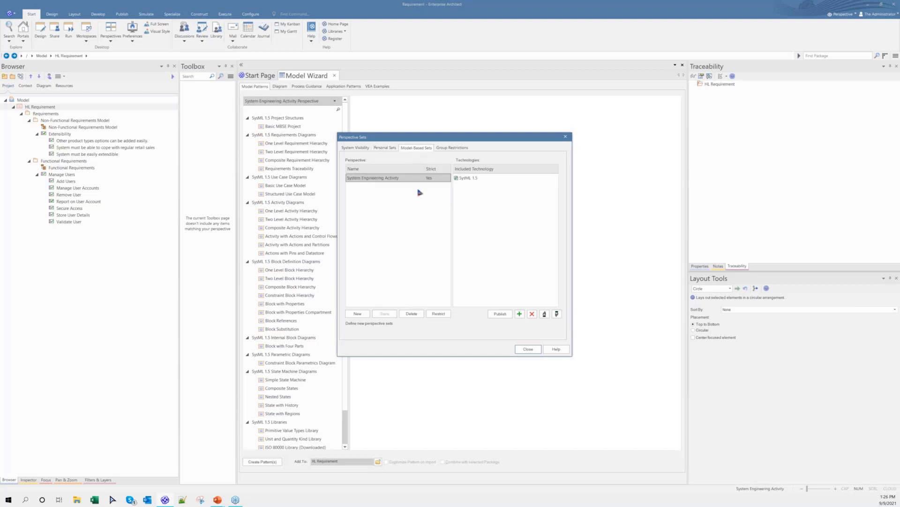
{"action": "left_click", "coordinate": [474, 183]}
Open the perspective set restrictions for the System Eng security group and include the model-based System Engineering Activity perspective
{"action": "left_click", "coordinate": [454, 148]}
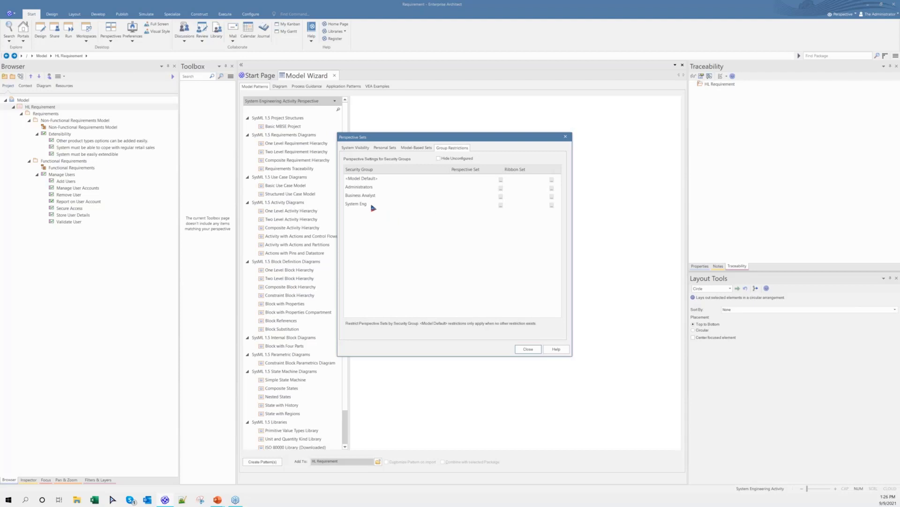
{"action": "left_click", "coordinate": [501, 206]}
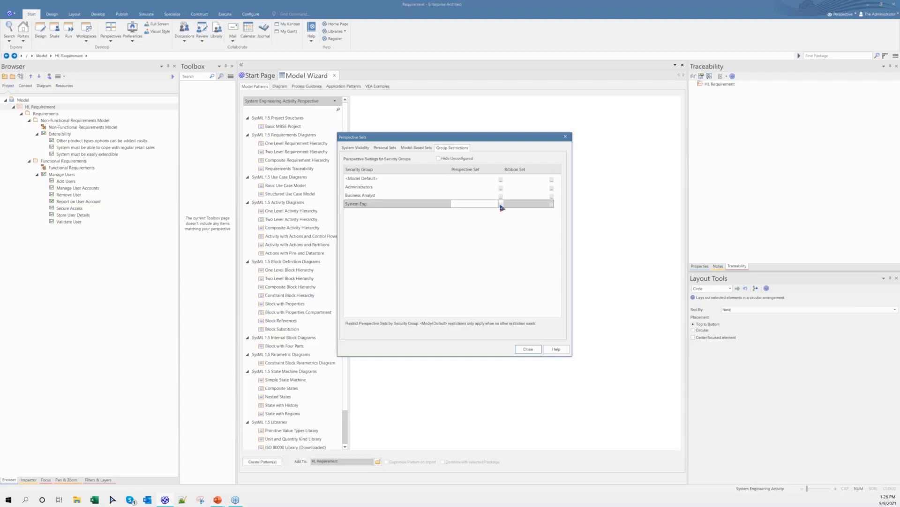
{"action": "left_click", "coordinate": [501, 206]}
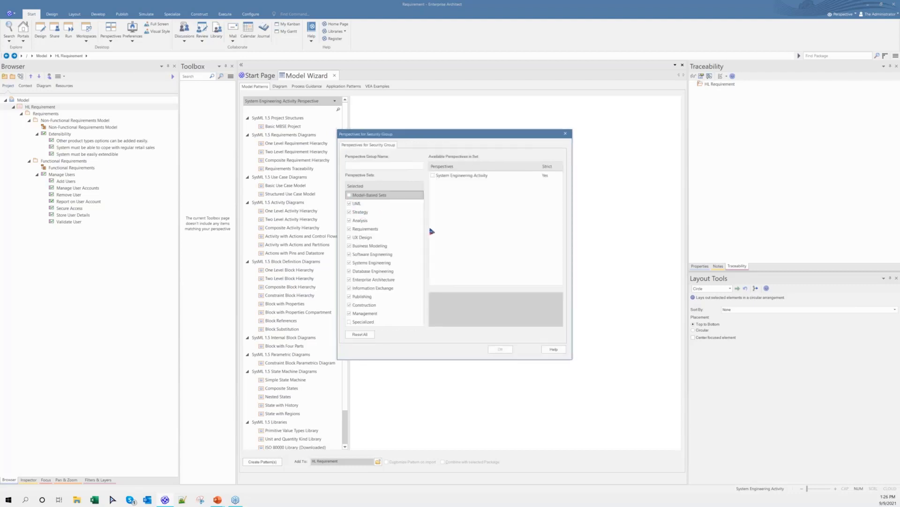
{"action": "left_click", "coordinate": [433, 175]}
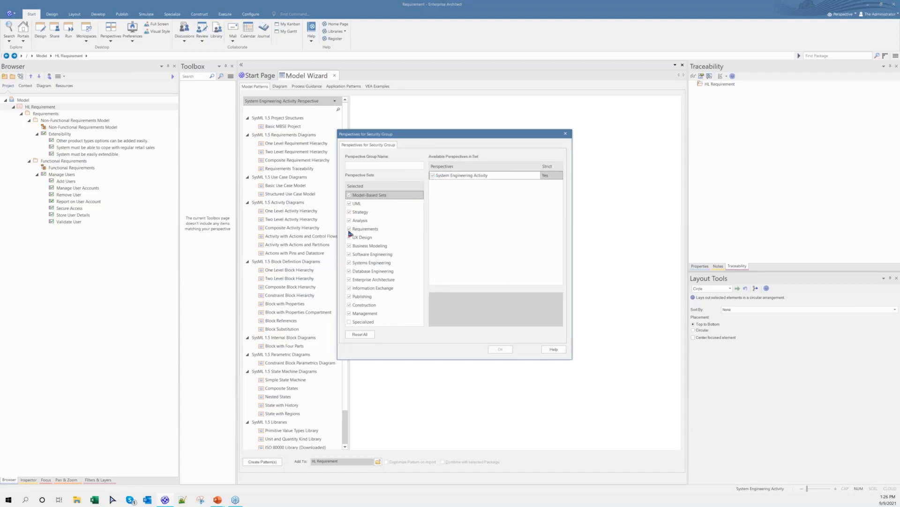
Exclude all built-in perspective sets from UML through Management for the System Eng group
{"action": "left_click", "coordinate": [349, 204]}
{"action": "left_click", "coordinate": [349, 212]}
{"action": "left_click", "coordinate": [348, 221]}
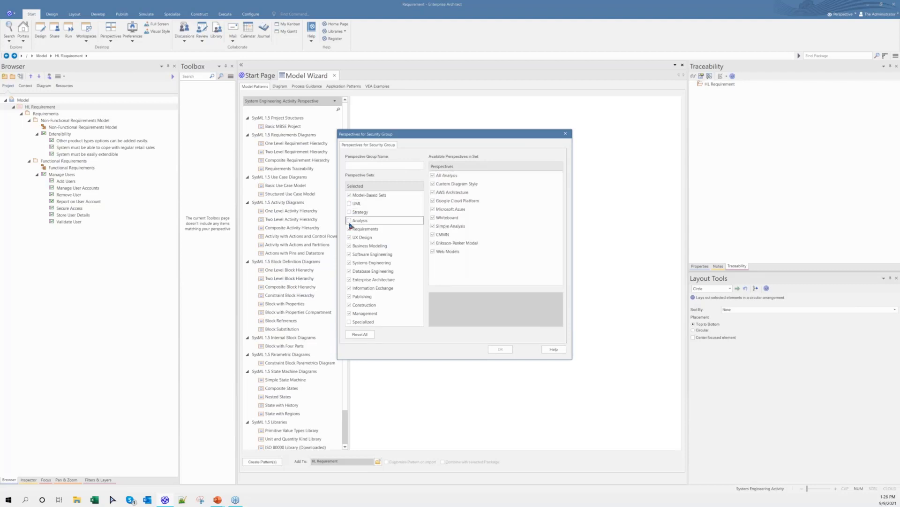
{"action": "left_click", "coordinate": [349, 228]}
{"action": "left_click", "coordinate": [349, 237]}
{"action": "left_click", "coordinate": [349, 246]}
{"action": "left_click", "coordinate": [349, 255]}
{"action": "left_click", "coordinate": [349, 262]}
{"action": "left_click", "coordinate": [349, 271]}
{"action": "left_click", "coordinate": [349, 280]}
{"action": "left_click", "coordinate": [349, 288]}
{"action": "left_click", "coordinate": [349, 296]}
{"action": "left_click", "coordinate": [349, 305]}
{"action": "left_click", "coordinate": [349, 314]}
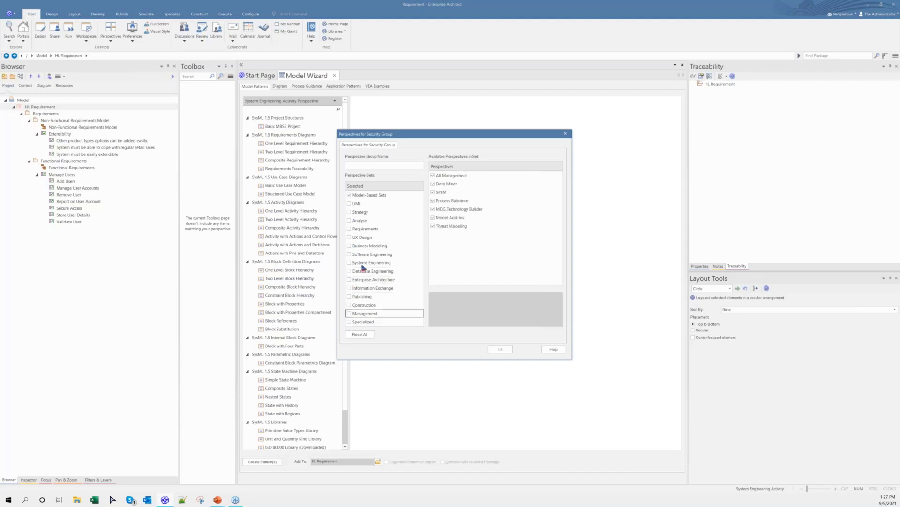
Name the System Eng group's perspective group SYSML and accept its perspective selection
{"action": "left_click", "coordinate": [363, 196]}
{"action": "left_click", "coordinate": [367, 165]}
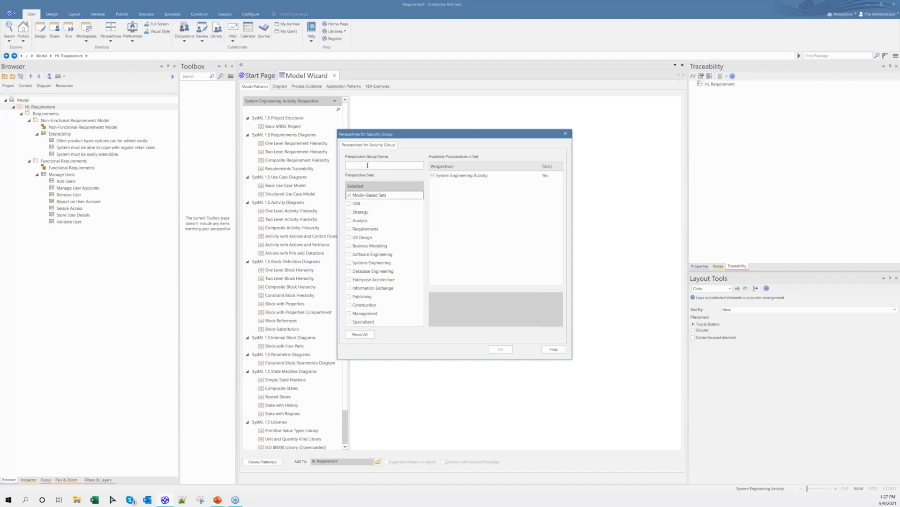
{"action": "type", "text": "SYSML"}
{"action": "left_click", "coordinate": [501, 350]}
Disable the Develop, Publish, Simulate, Specialize, Construct and Execute ribbons for the System Eng security group and accept the ribbon set
{"action": "double_click", "coordinate": [551, 206]}
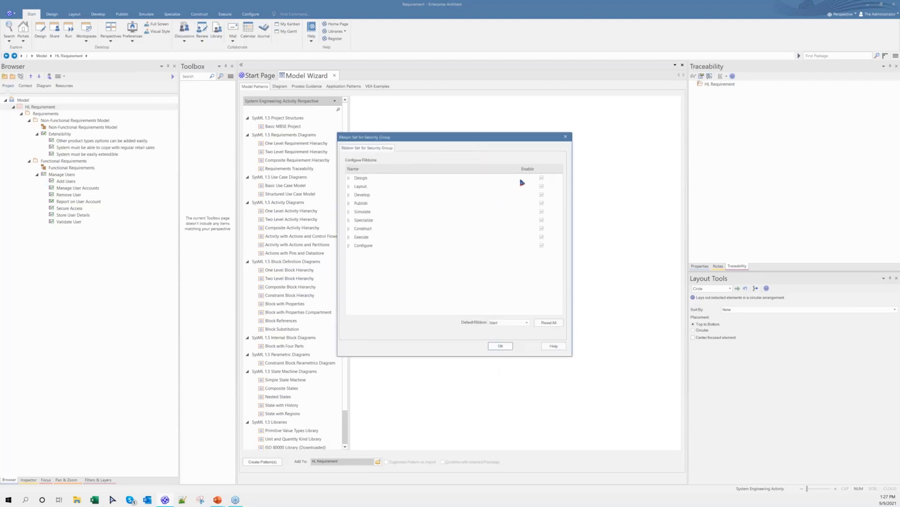
{"action": "left_click", "coordinate": [566, 136]}
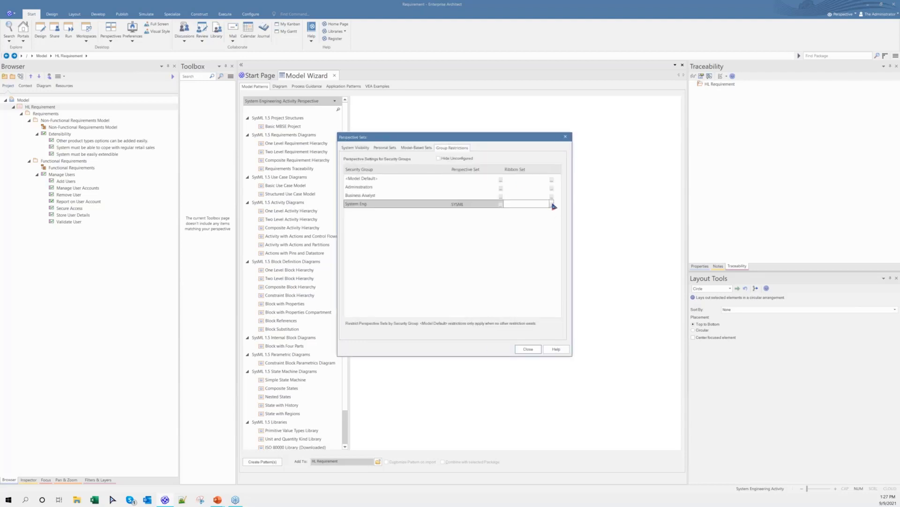
{"action": "left_click", "coordinate": [552, 205]}
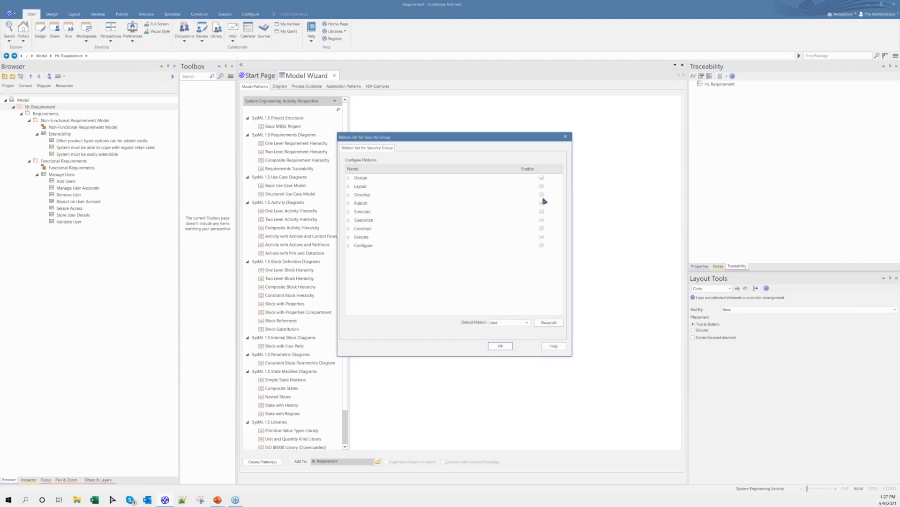
{"action": "left_click", "coordinate": [542, 197]}
{"action": "left_click", "coordinate": [541, 204]}
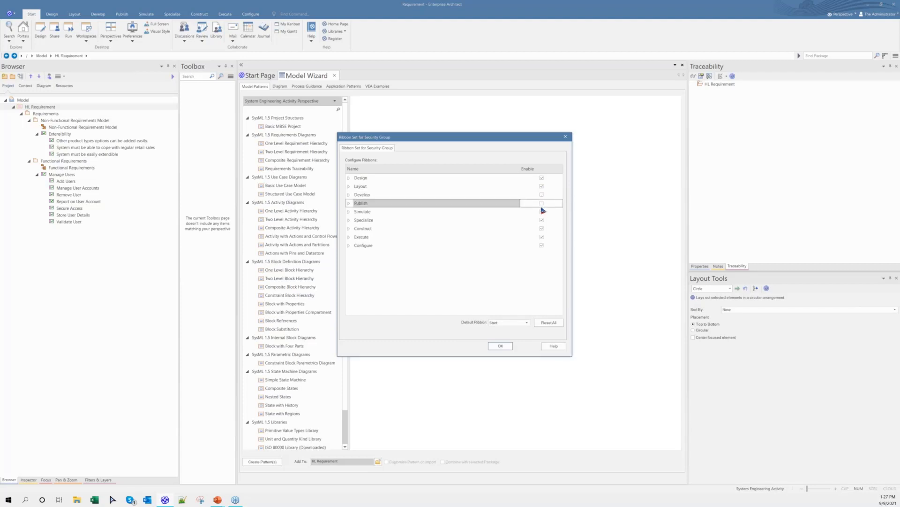
{"action": "left_click", "coordinate": [542, 212]}
{"action": "left_click", "coordinate": [541, 220]}
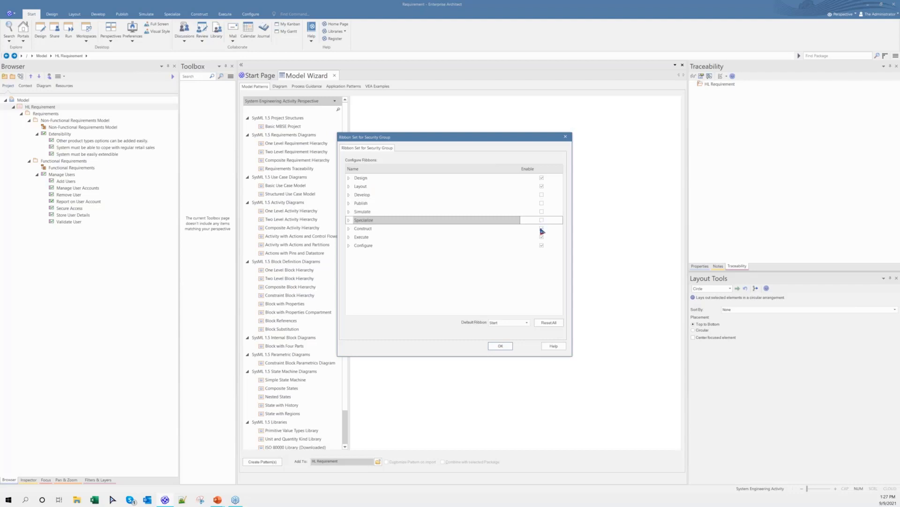
{"action": "left_click", "coordinate": [542, 229]}
{"action": "left_click", "coordinate": [542, 237]}
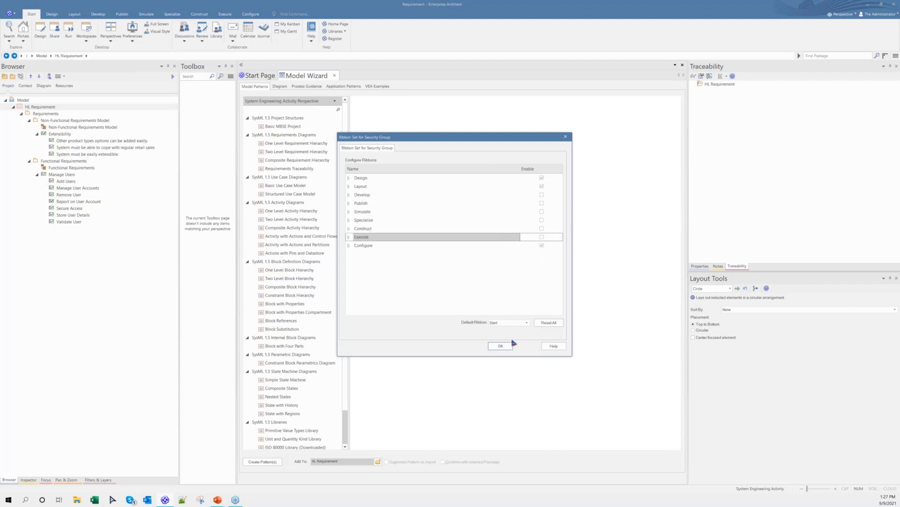
{"action": "left_click", "coordinate": [500, 345]}
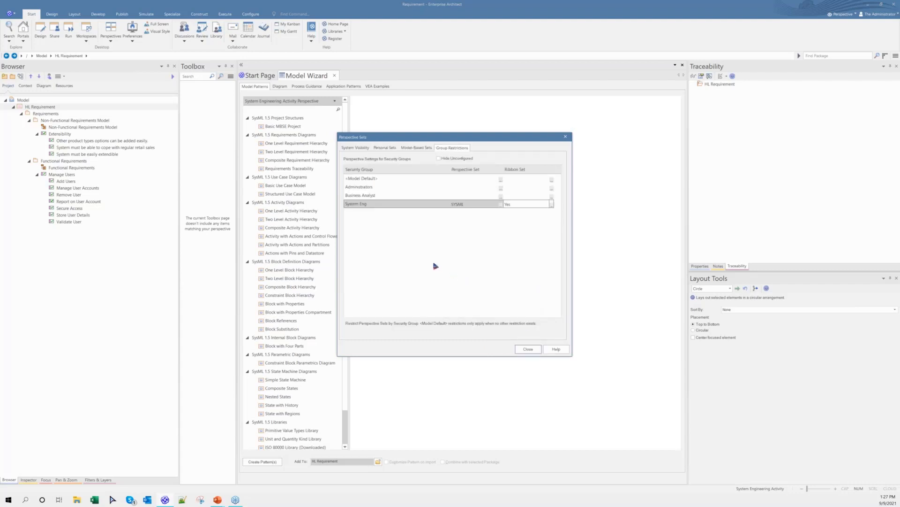
Review the model-based perspective sets and the security group restrictions, and close the perspective sets configuration
{"action": "left_click", "coordinate": [417, 148]}
{"action": "left_click", "coordinate": [453, 148]}
{"action": "left_click", "coordinate": [416, 150]}
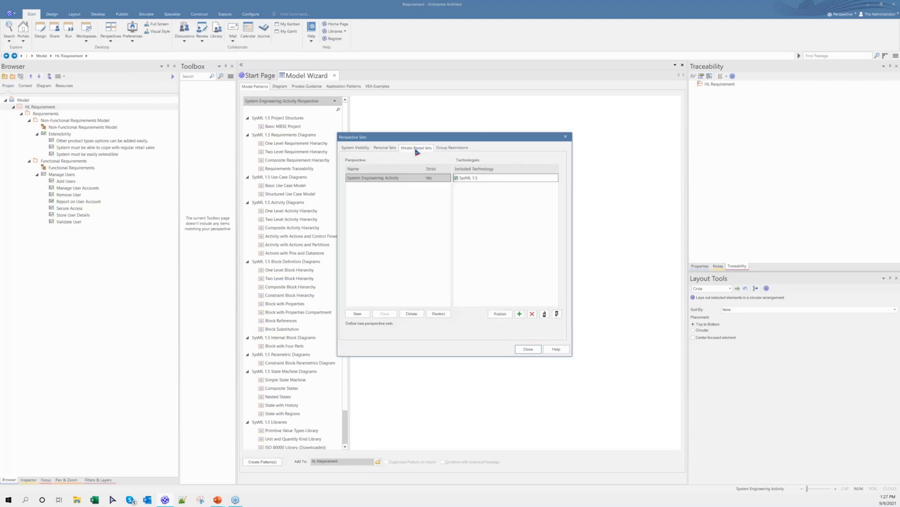
{"action": "left_click", "coordinate": [453, 148]}
{"action": "left_click", "coordinate": [525, 350]}
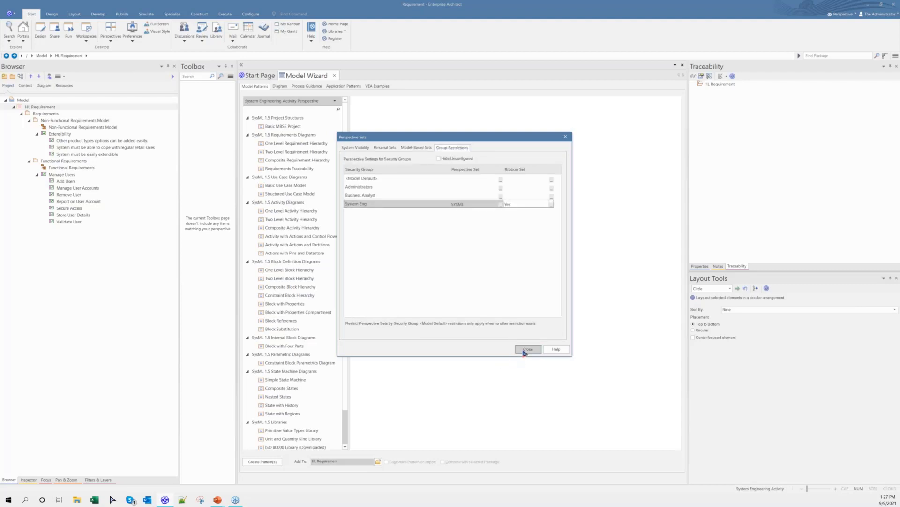
Log in to the repository as another user by entering that user's ID
{"action": "left_click", "coordinate": [881, 14]}
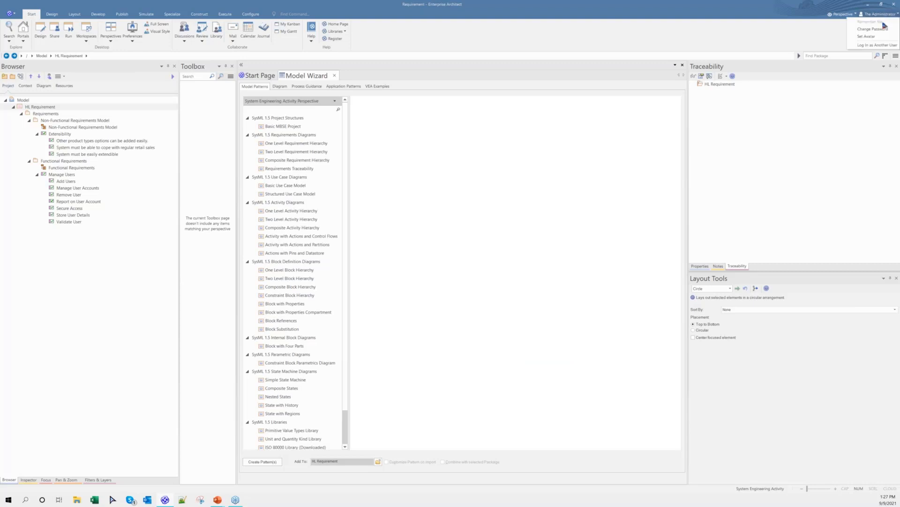
{"action": "left_click", "coordinate": [878, 46]}
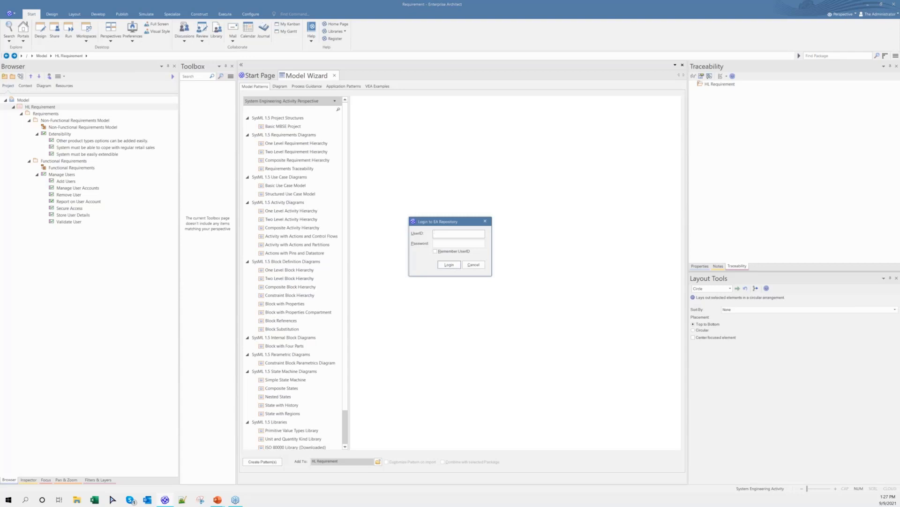
{"action": "type", "text": "suresh"}
{"action": "left_click", "coordinate": [449, 264]}
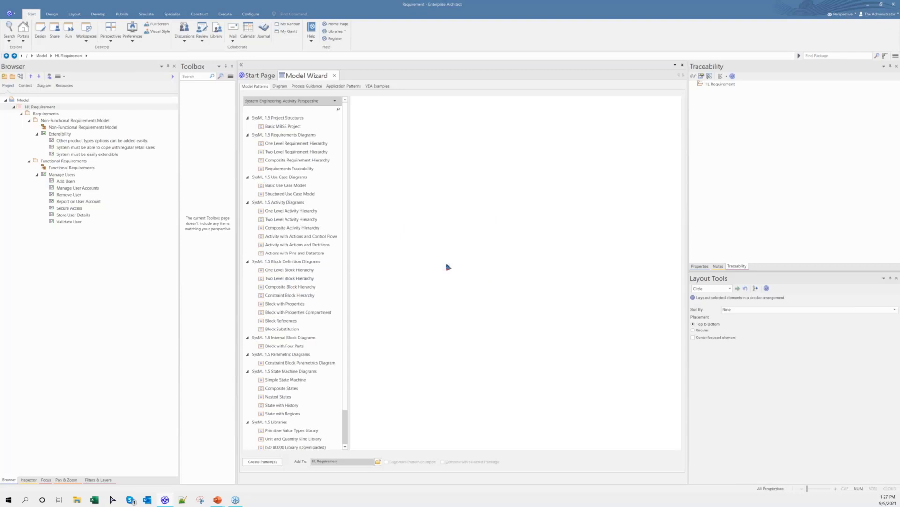
Add a SysML 1.5 Activity diagram to the HL Requirement package
{"action": "left_click", "coordinate": [47, 107]}
{"action": "right_click", "coordinate": [47, 109]}
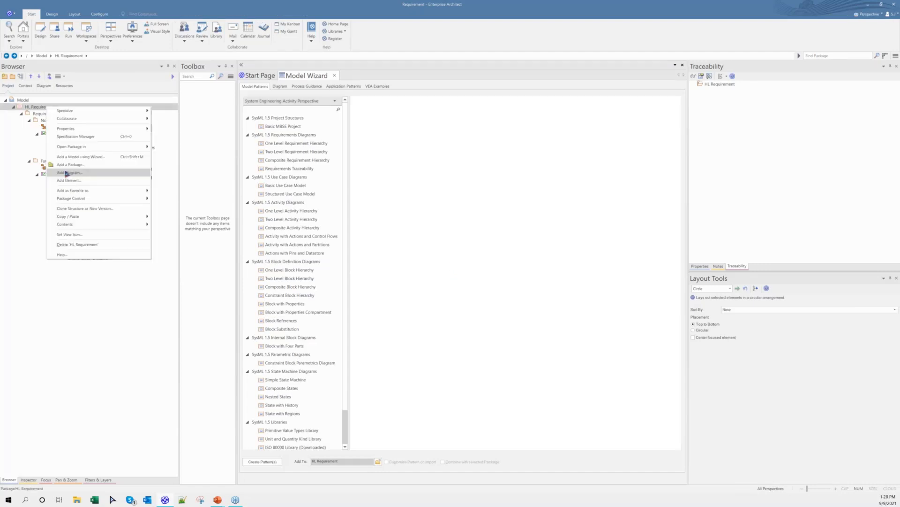
{"action": "left_click", "coordinate": [66, 173]}
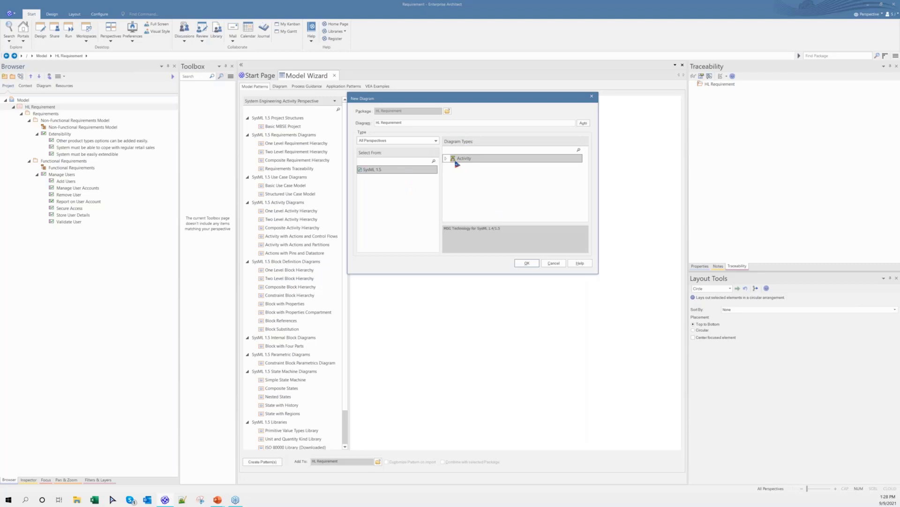
{"action": "left_click", "coordinate": [521, 265]}
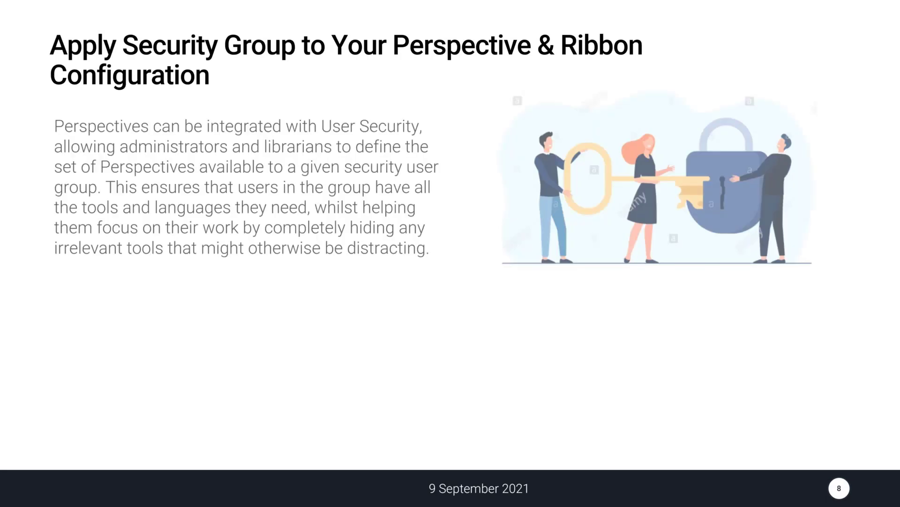
{"action": "key", "text": "Right"}
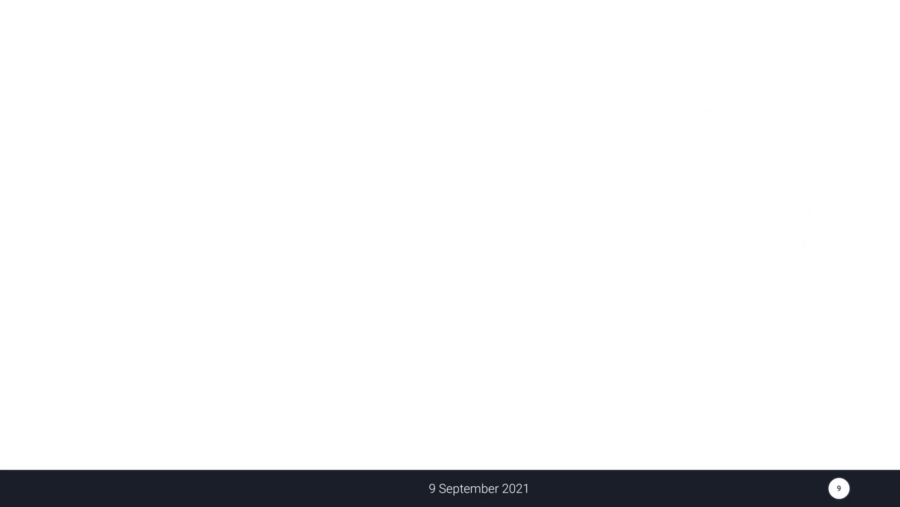
{"action": "key", "text": "Right"}
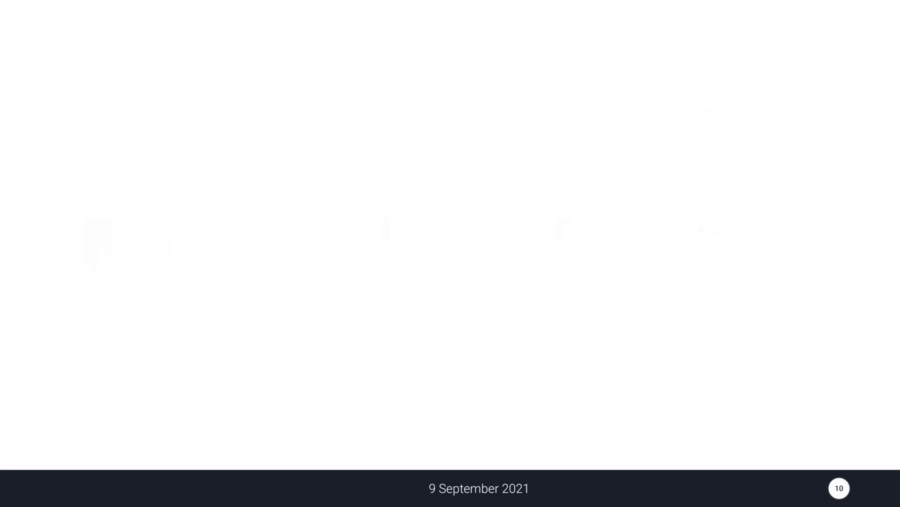